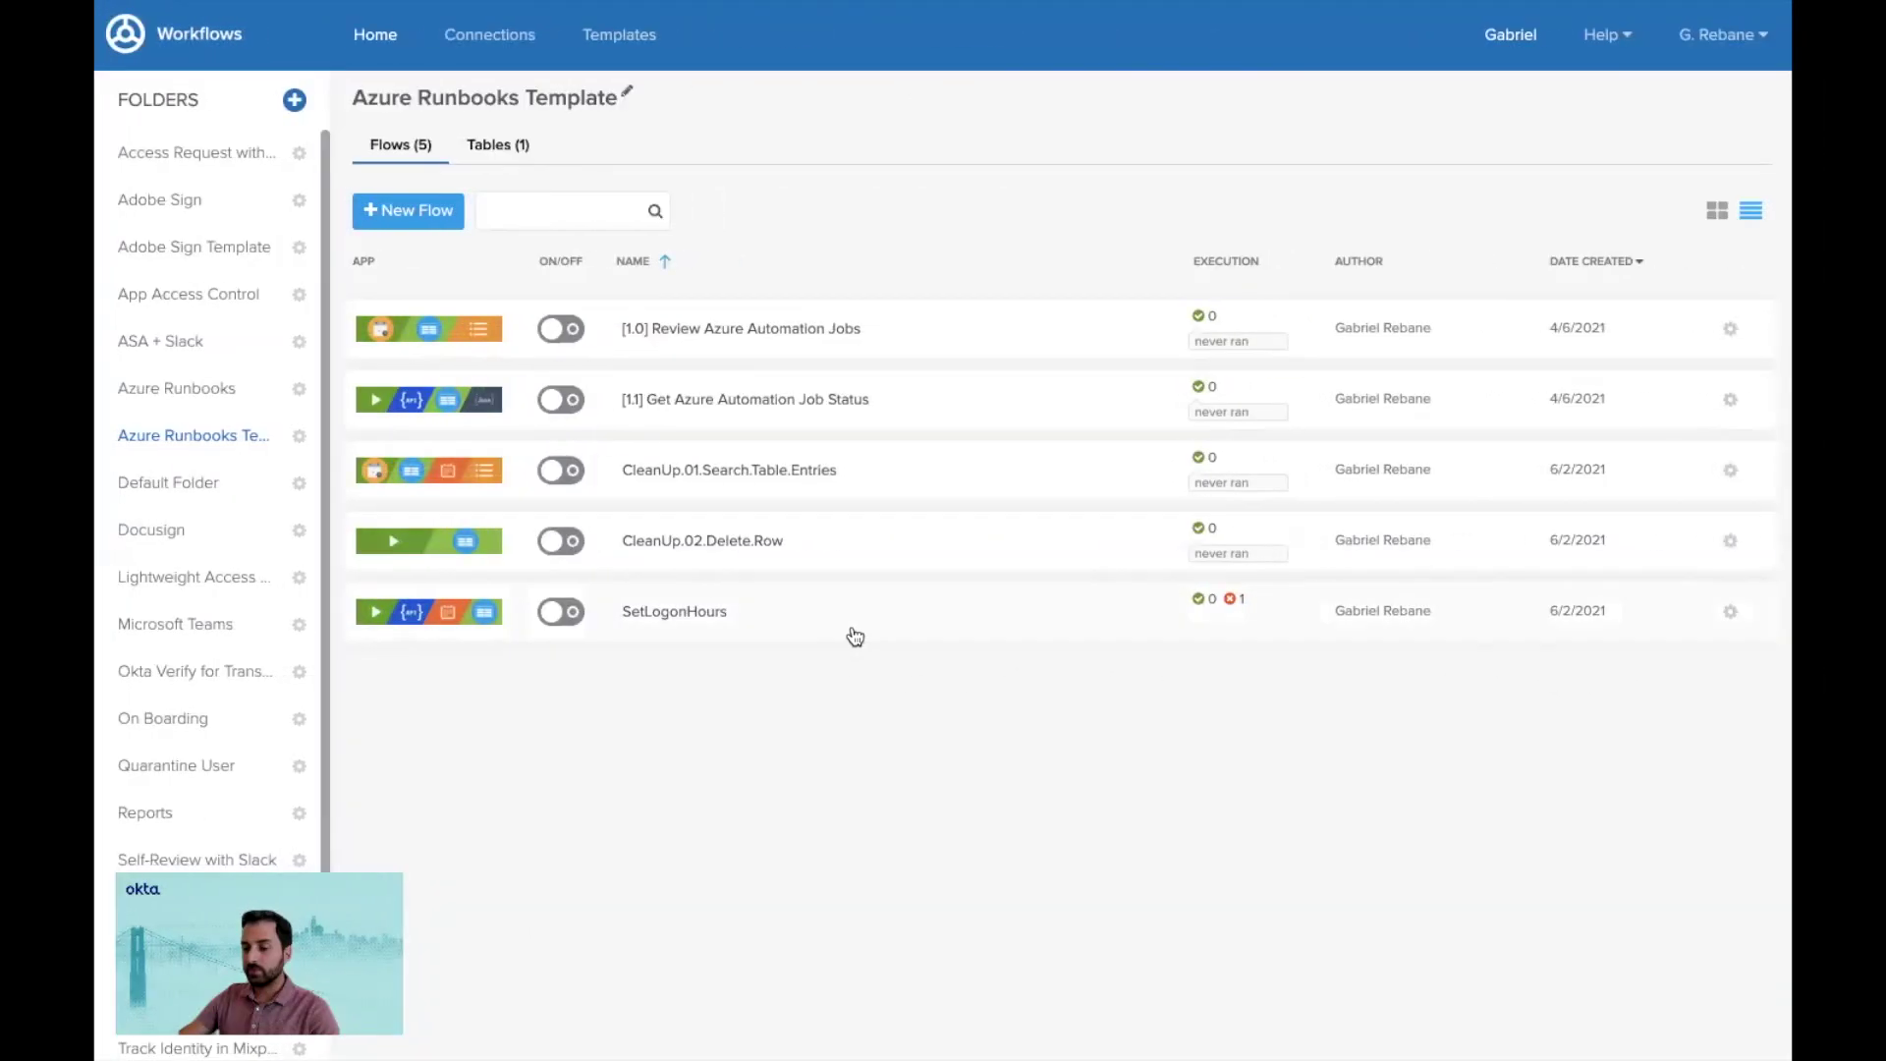
Step: Open the SetLogonHours flow and scroll across its cards to the Create Row card logging a Queued job
{"action": "left_click", "coordinate": [855, 636]}
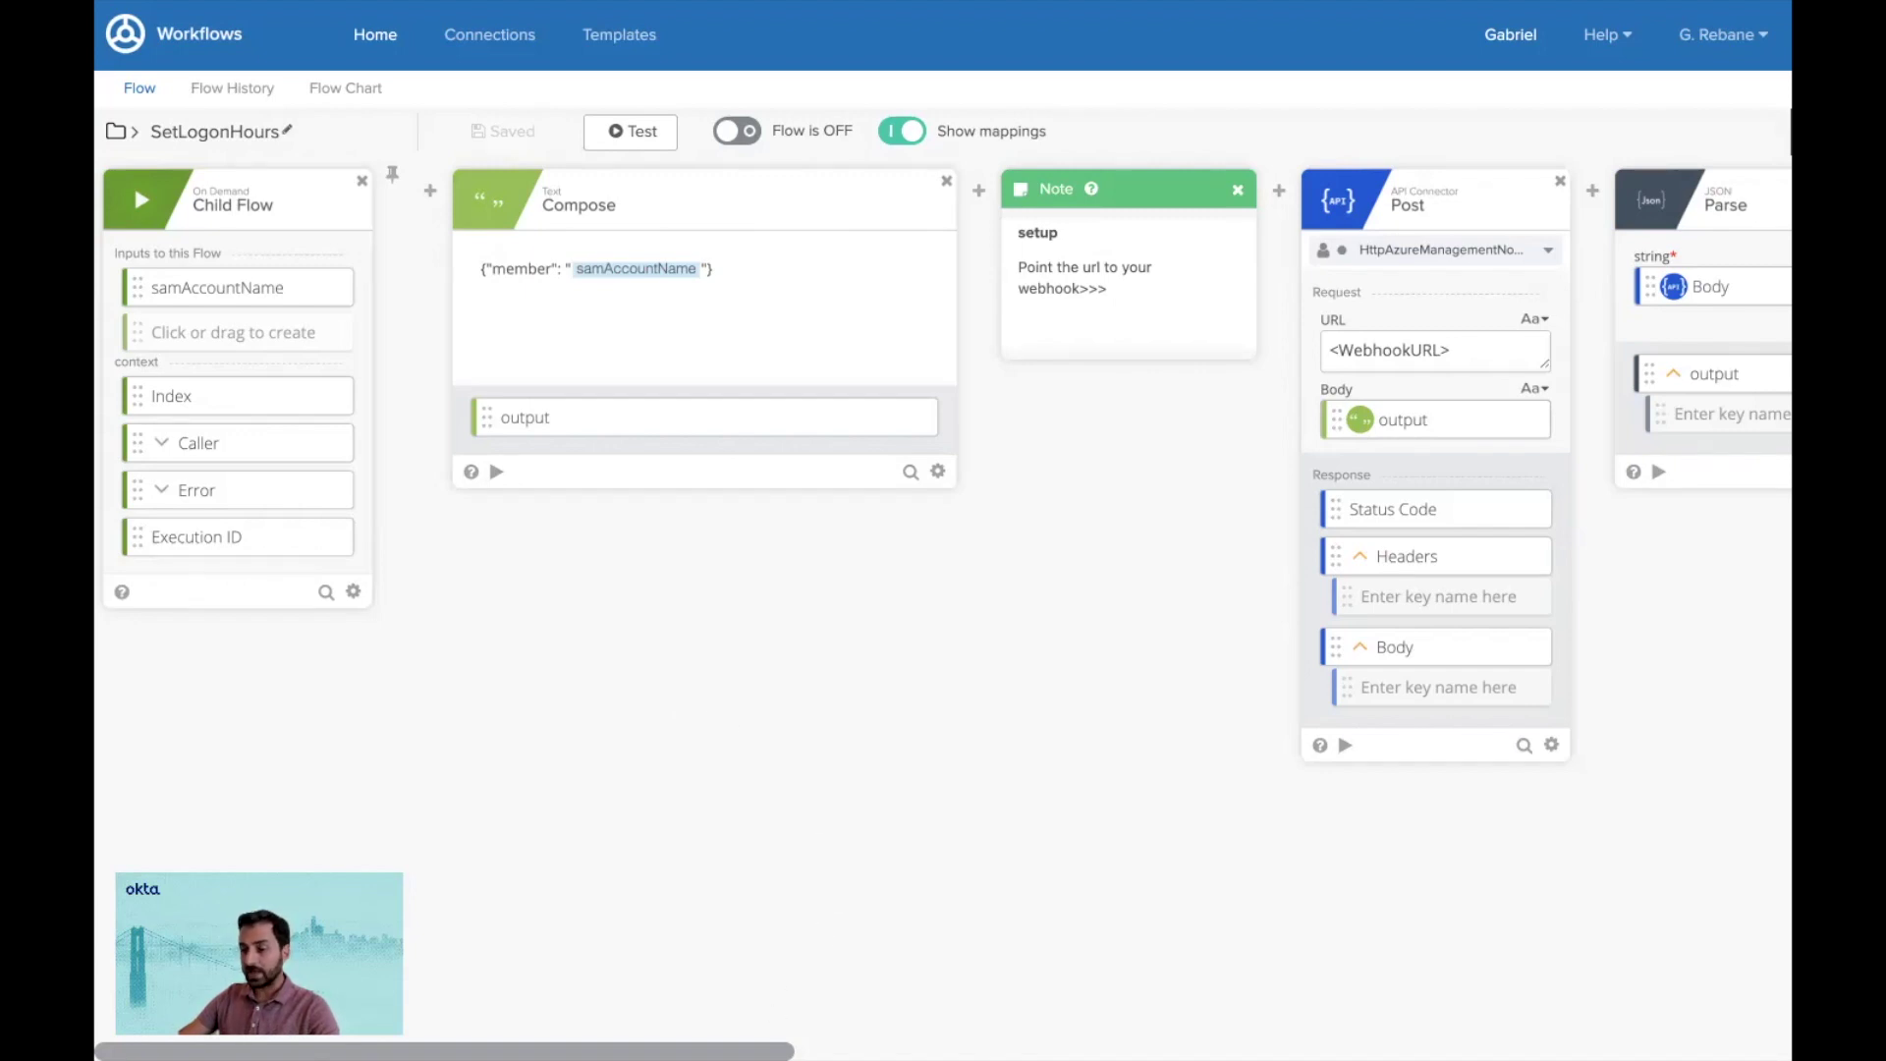
{"action": "left_click_drag", "start_coordinate": [779, 1047], "coordinate": [1032, 1044]}
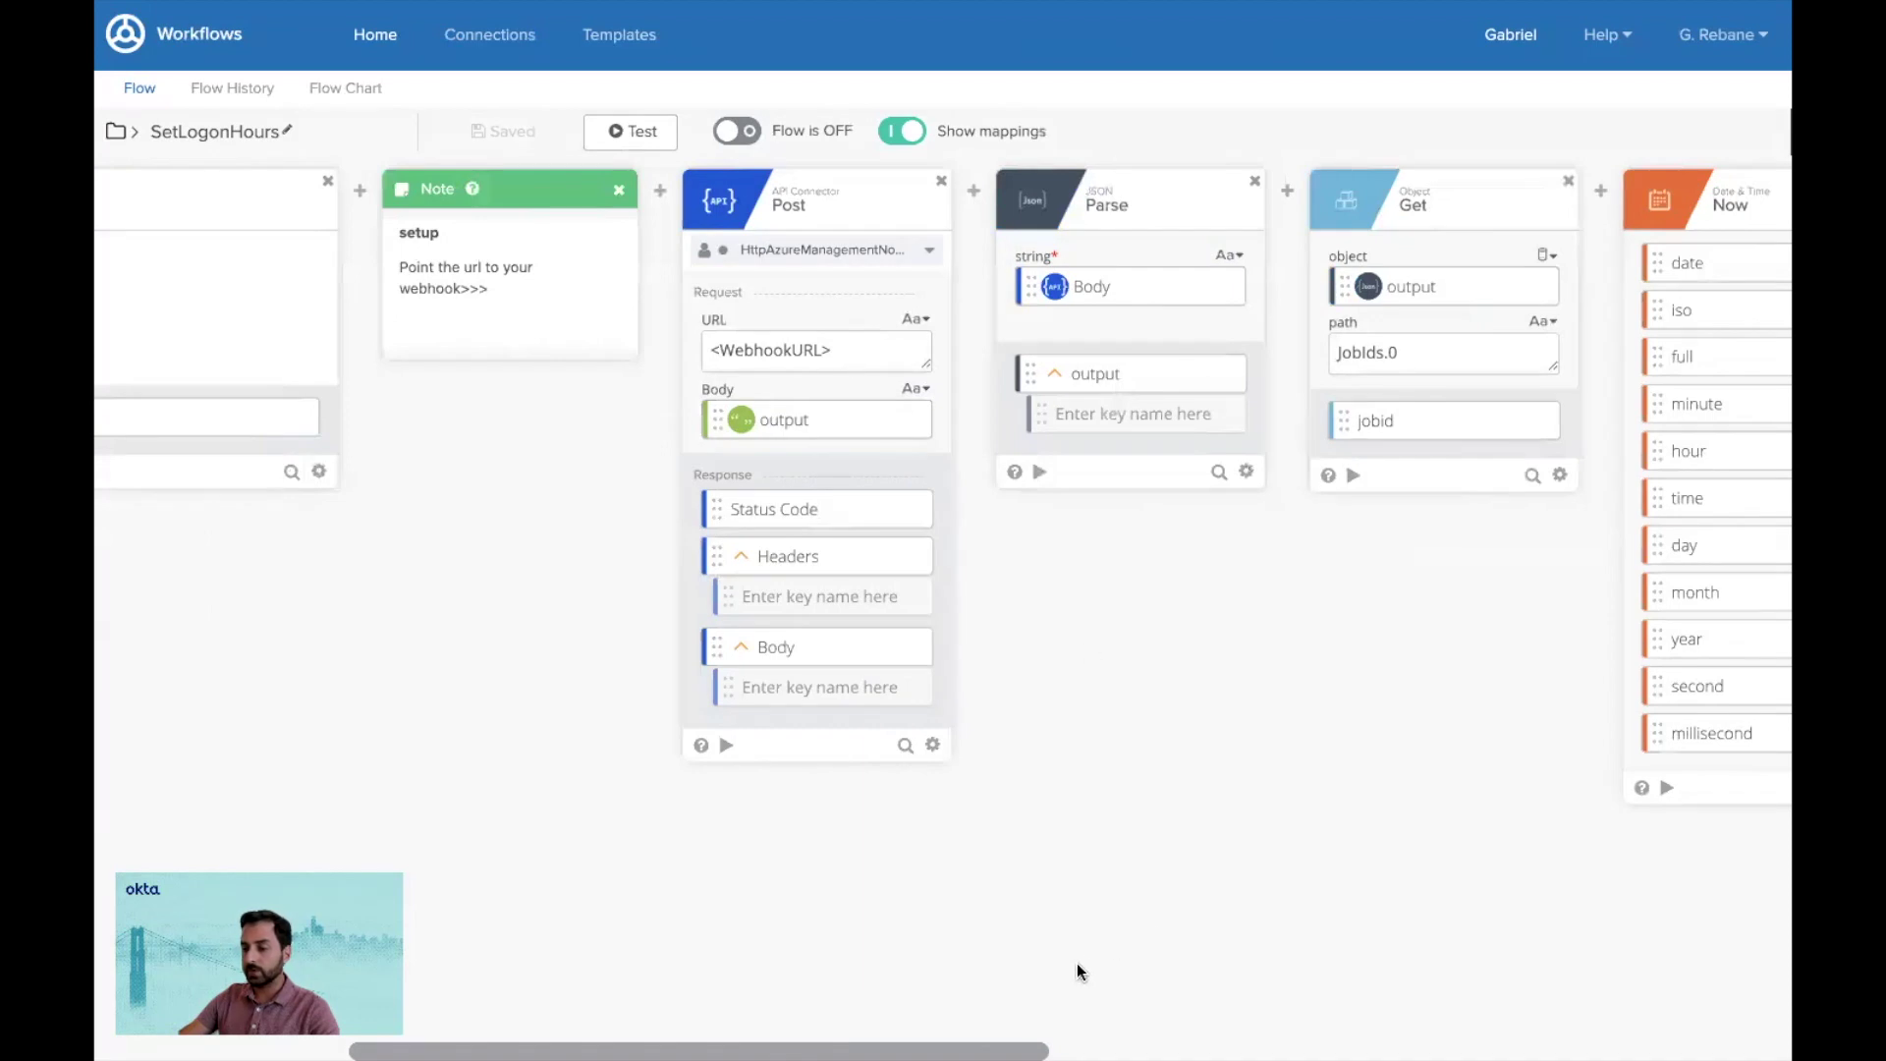
{"action": "scroll", "coordinate": [1026, 1039], "scroll_direction": "right", "scroll_amount": 5}
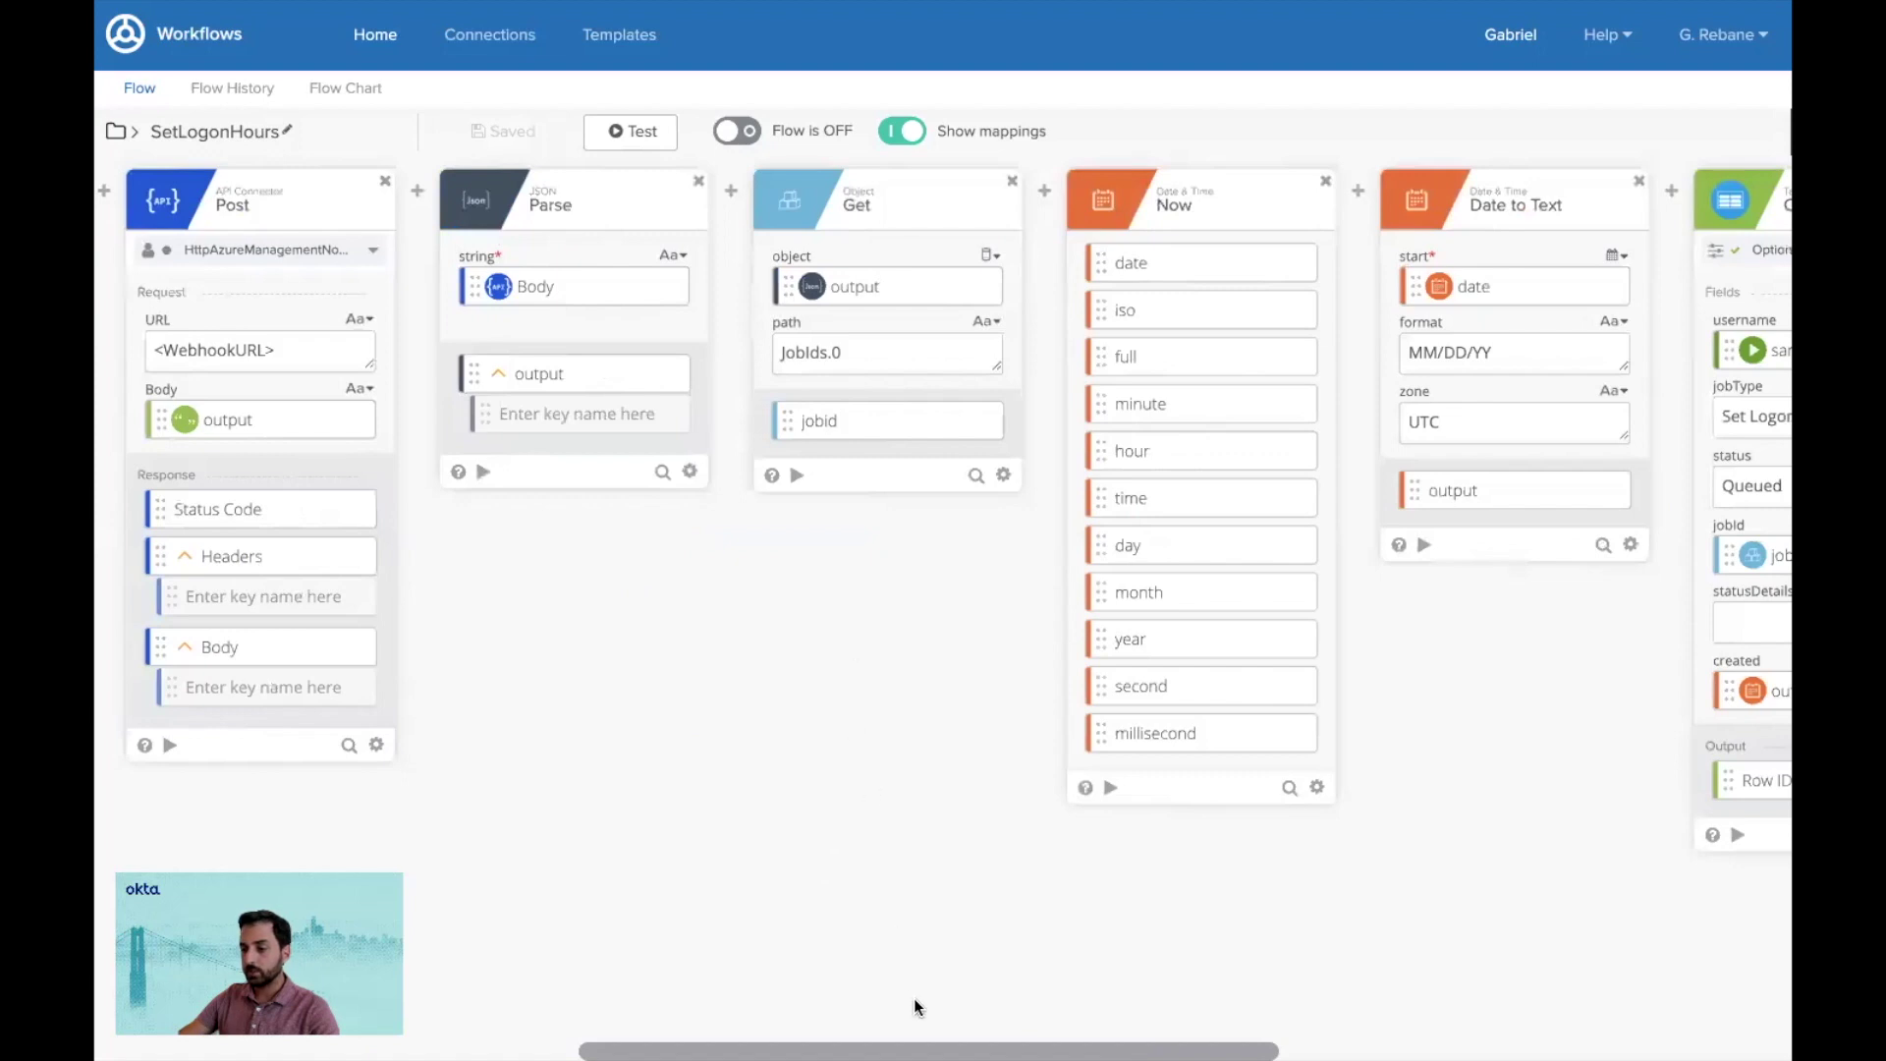
{"action": "scroll", "coordinate": [1313, 421], "scroll_direction": "right", "scroll_amount": 10}
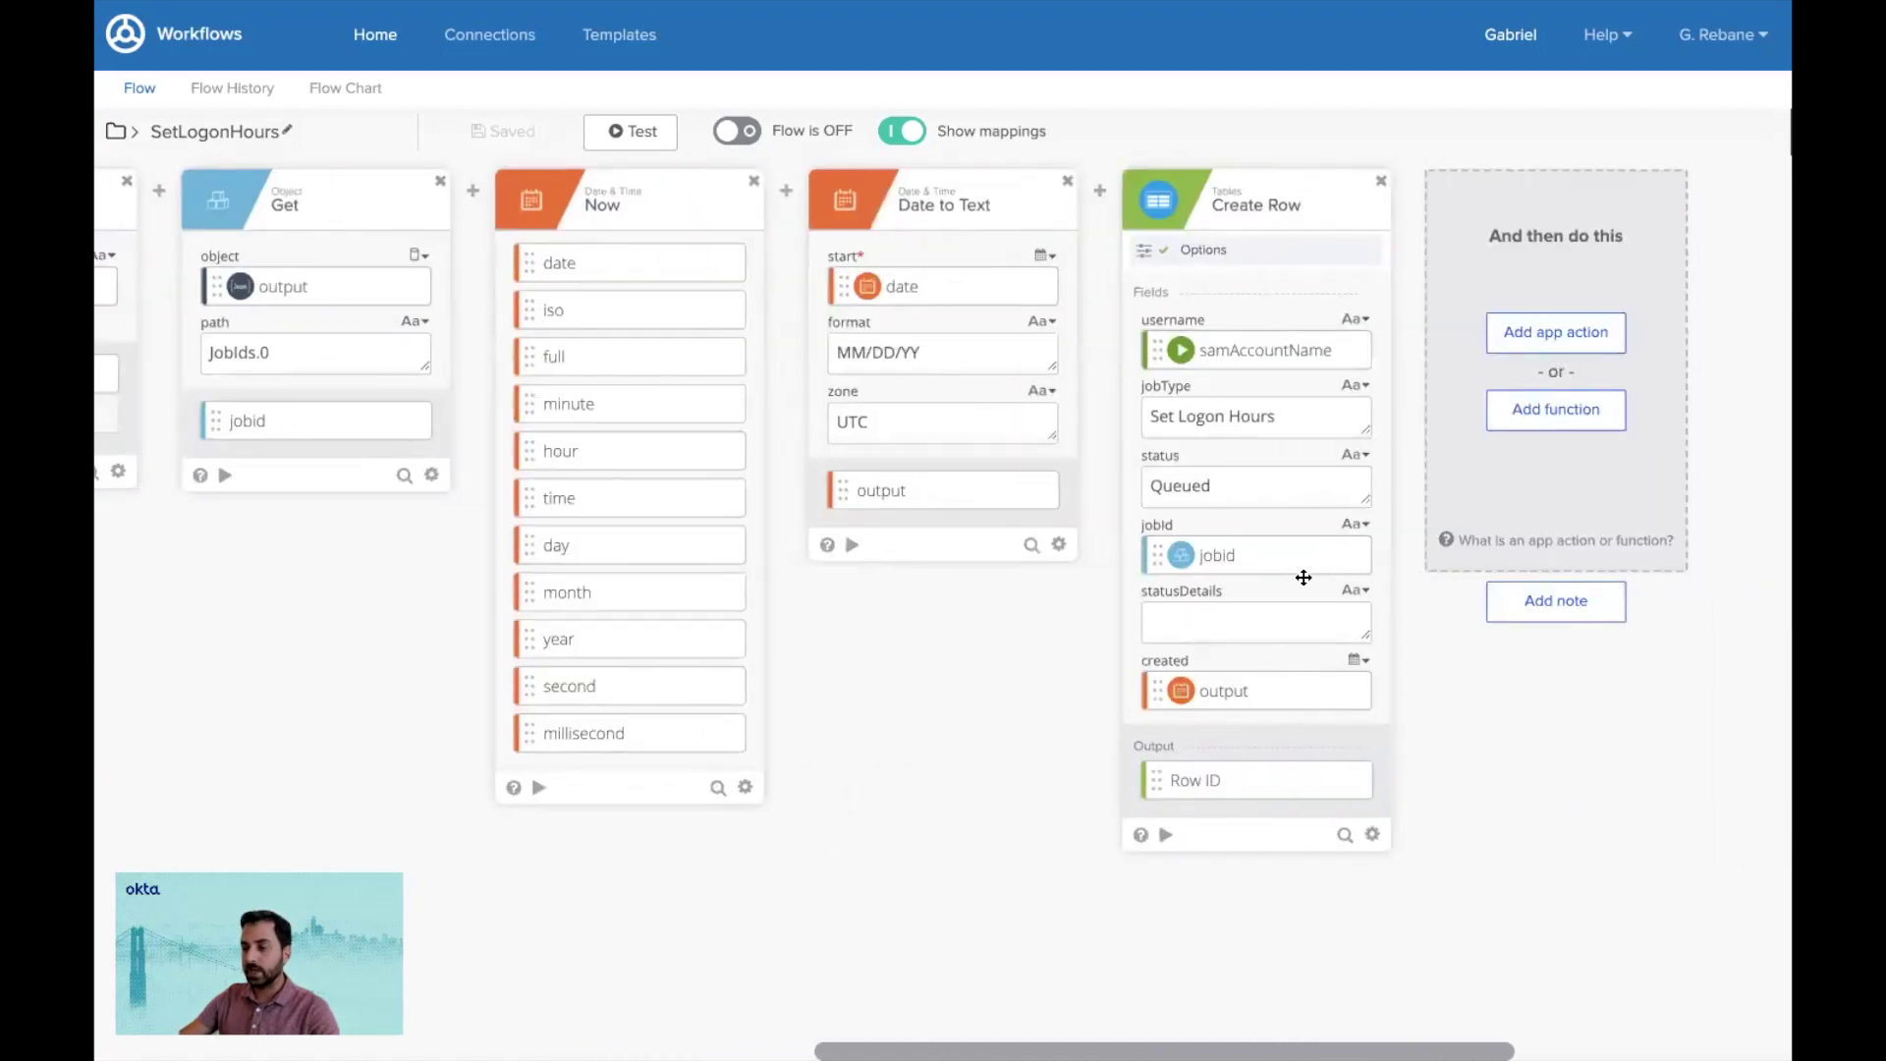
Step: Check that the Azure Automation Job Tracker table holds 0 records, then return to the Flows (5) list
{"action": "left_click", "coordinate": [375, 34]}
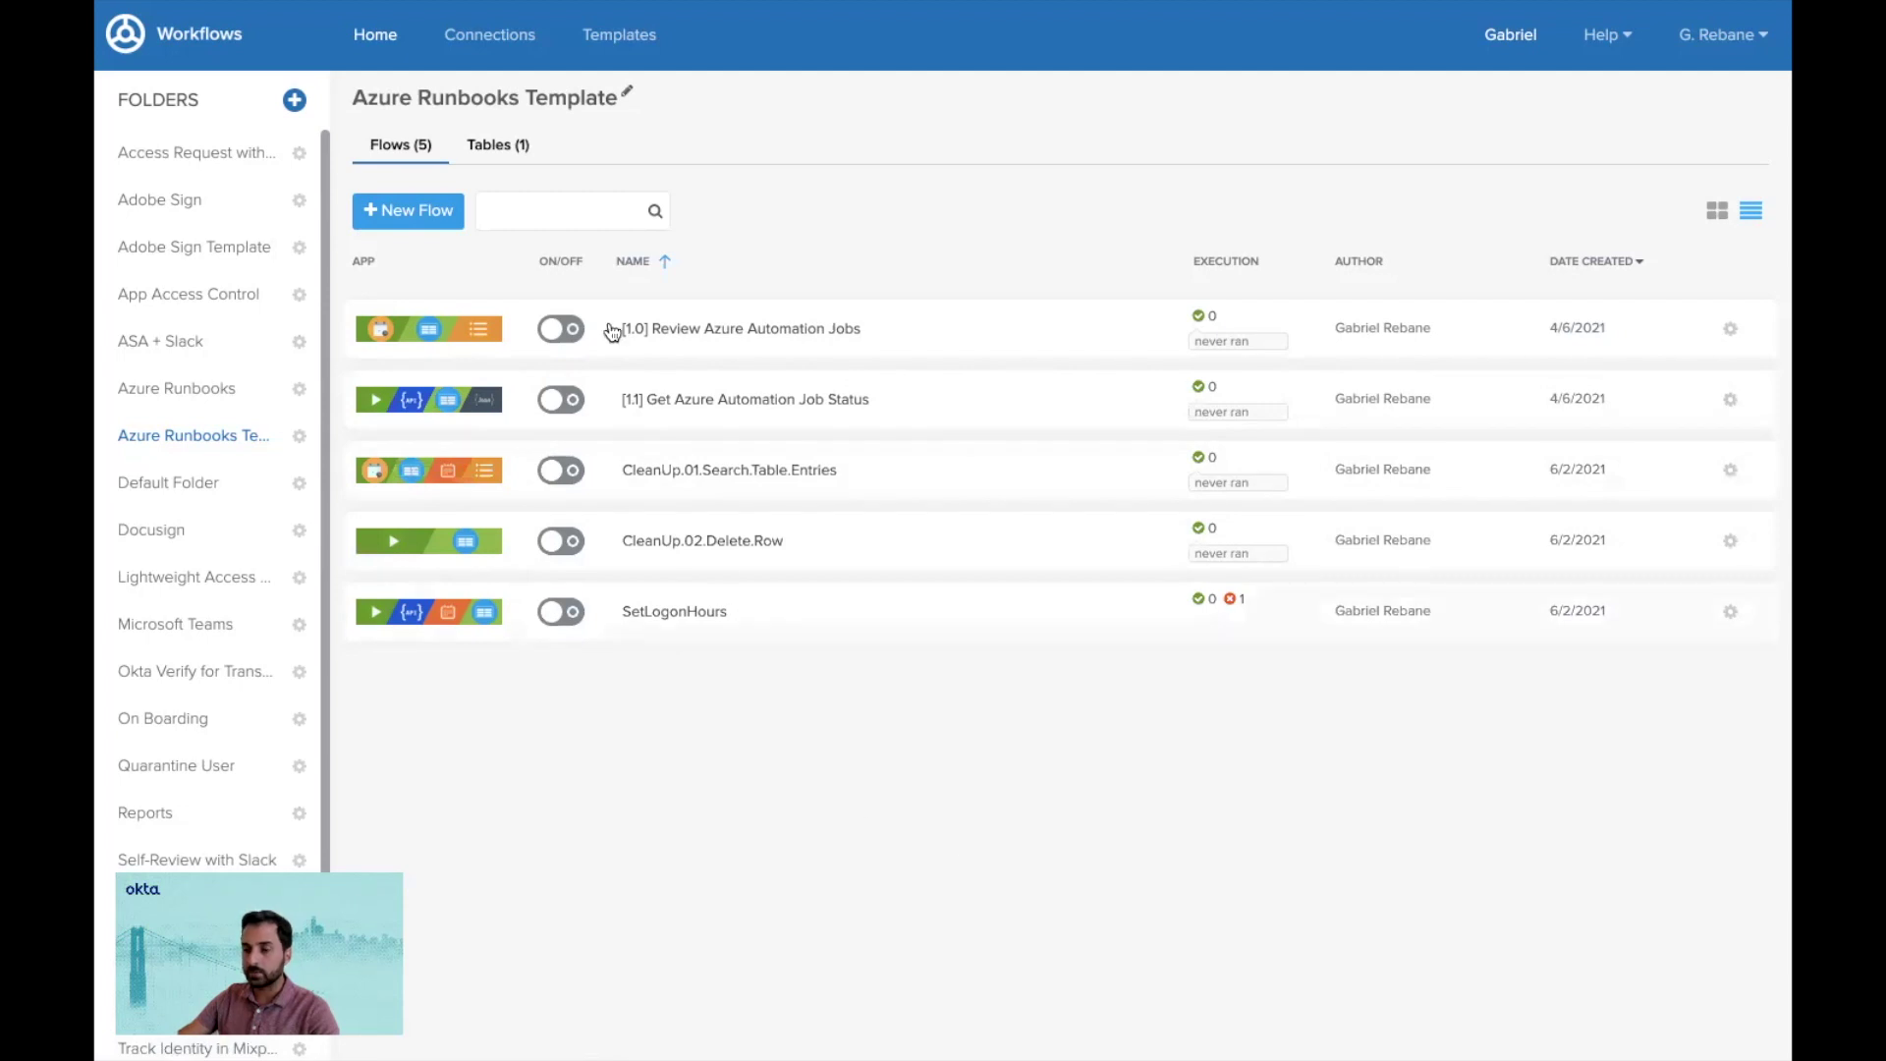
{"action": "left_click", "coordinate": [517, 163]}
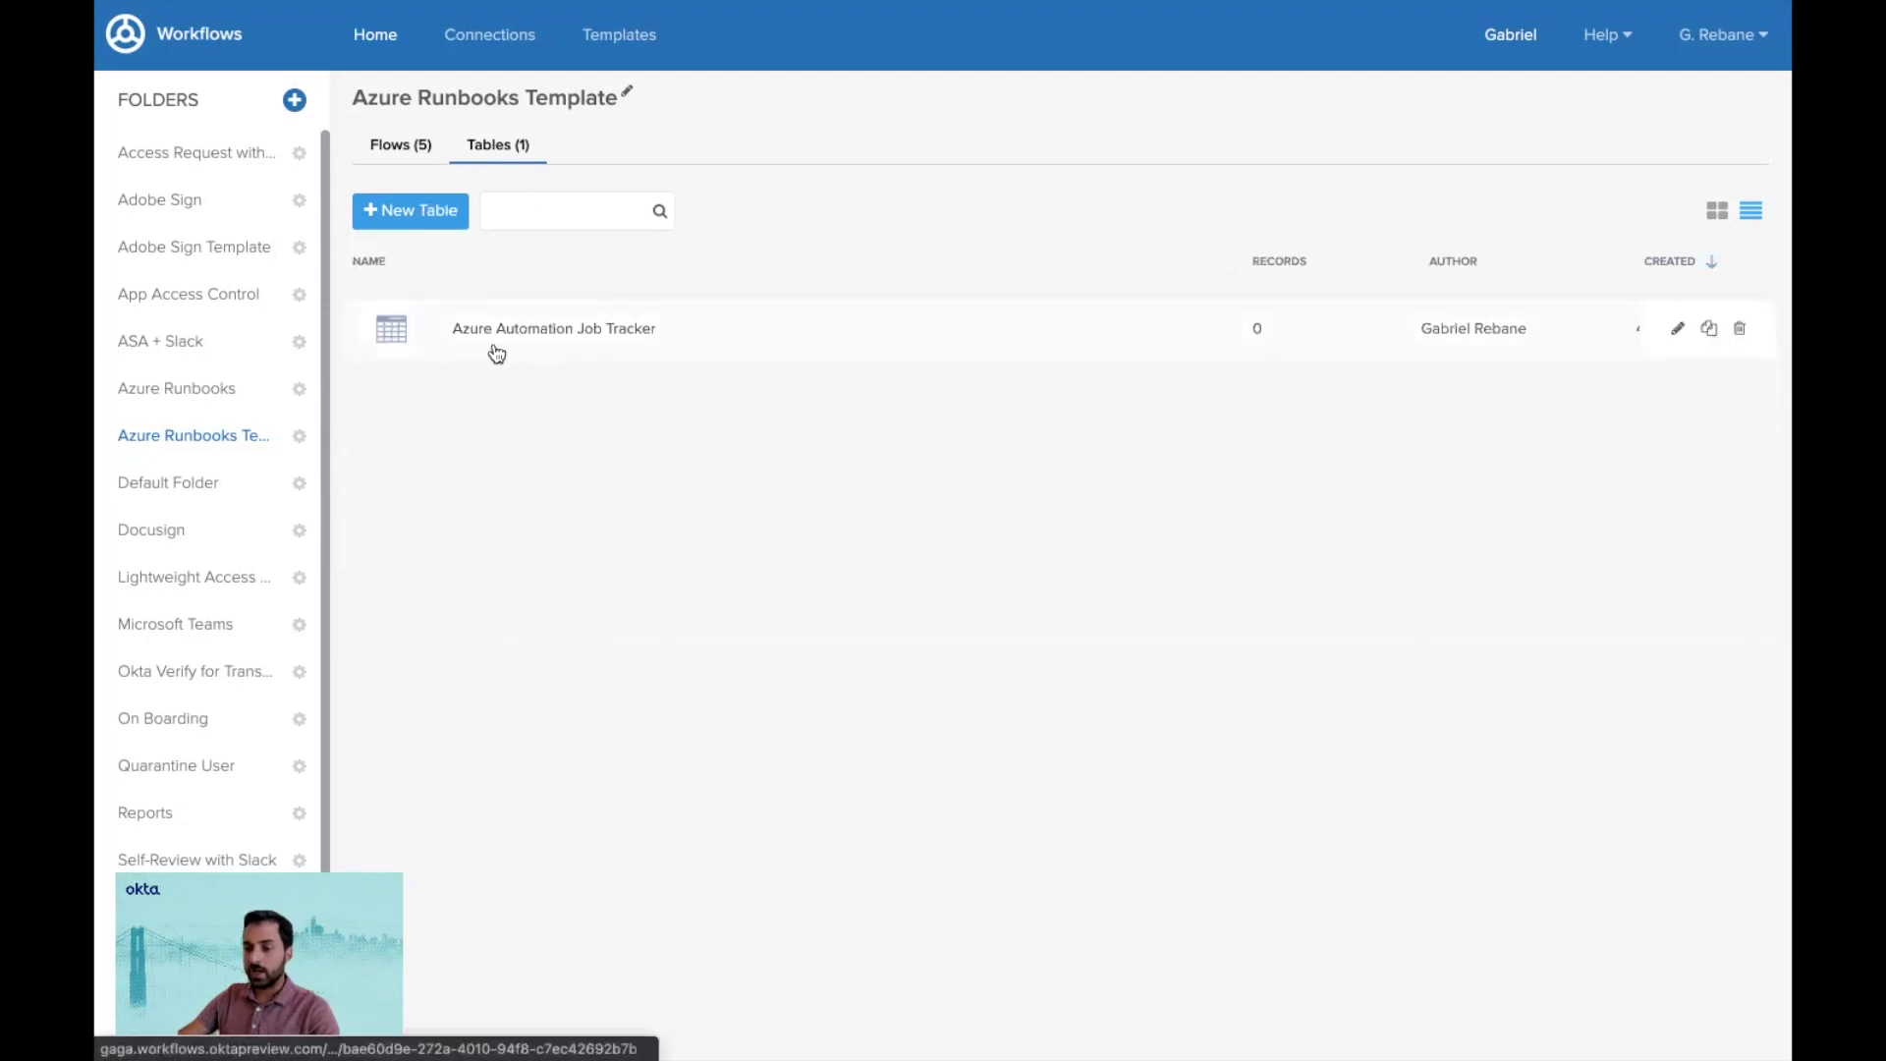
{"action": "left_click", "coordinate": [396, 145]}
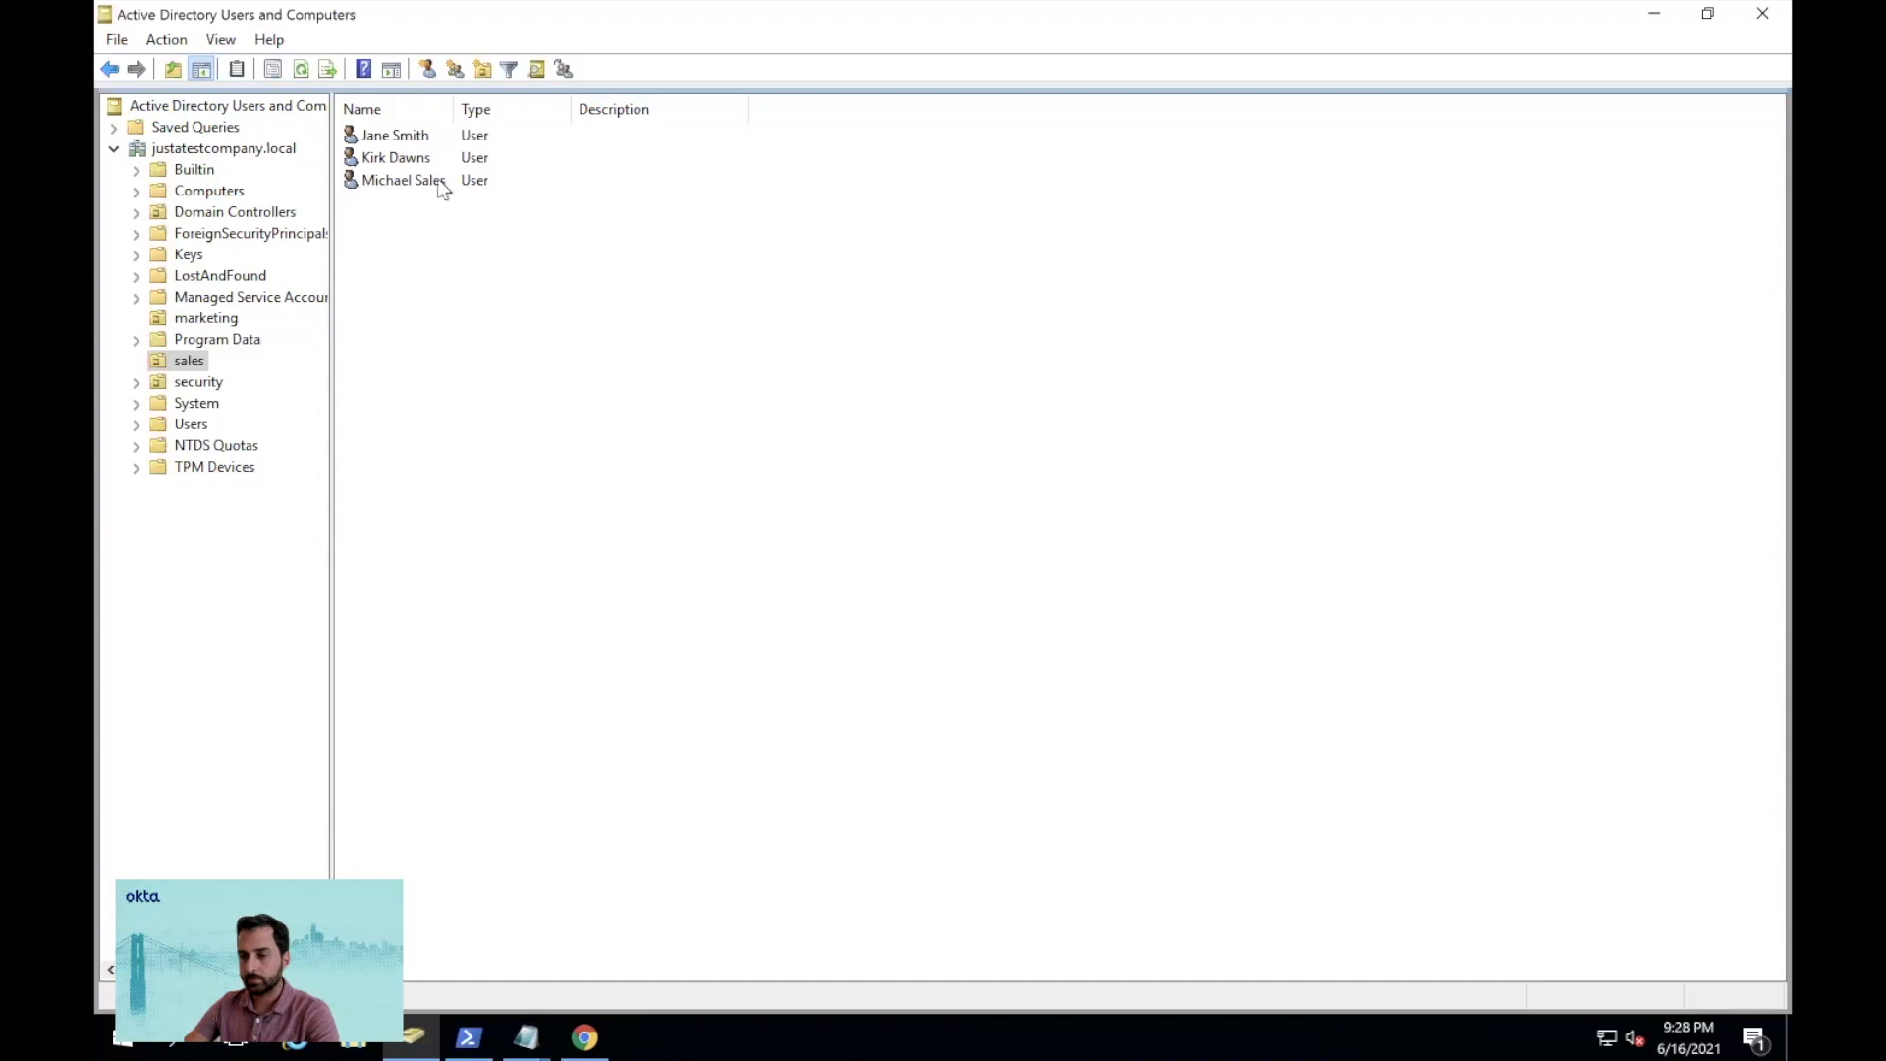
{"action": "left_click", "coordinate": [416, 157]}
{"action": "double_click", "coordinate": [416, 157]}
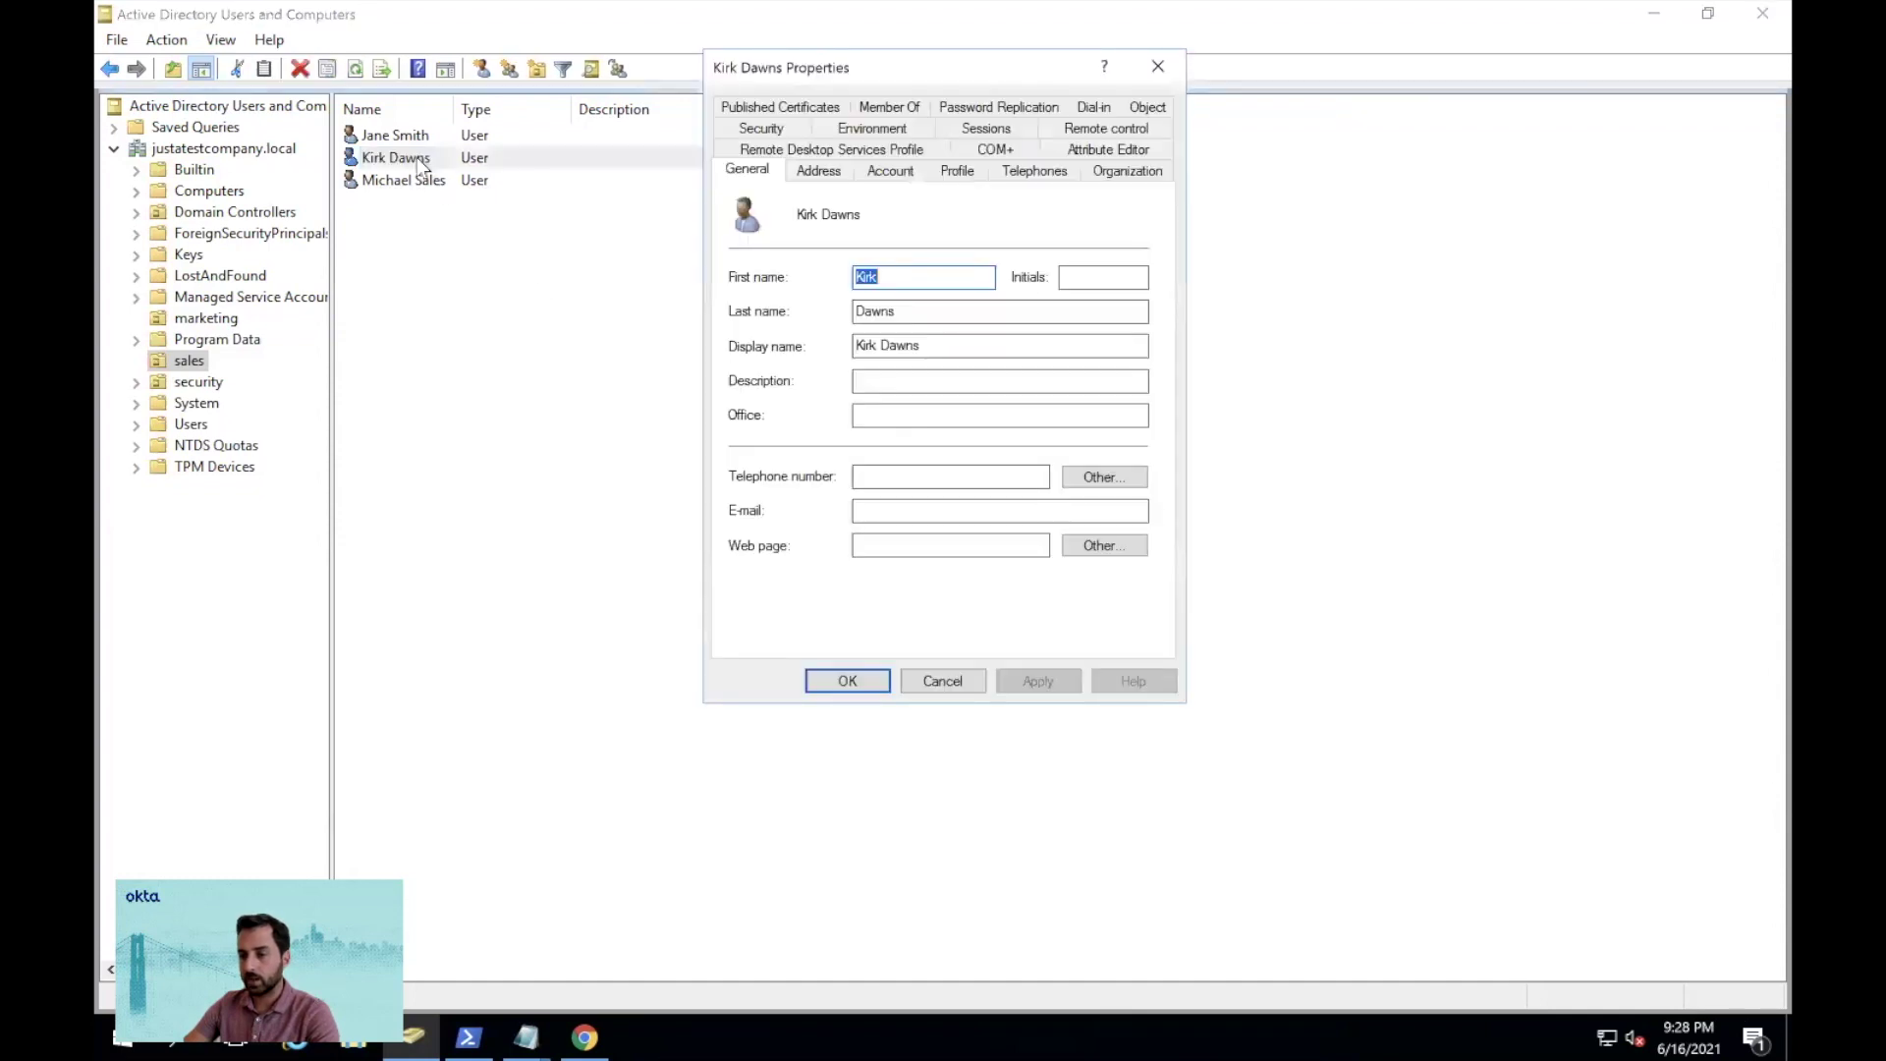
{"action": "left_click", "coordinate": [892, 172]}
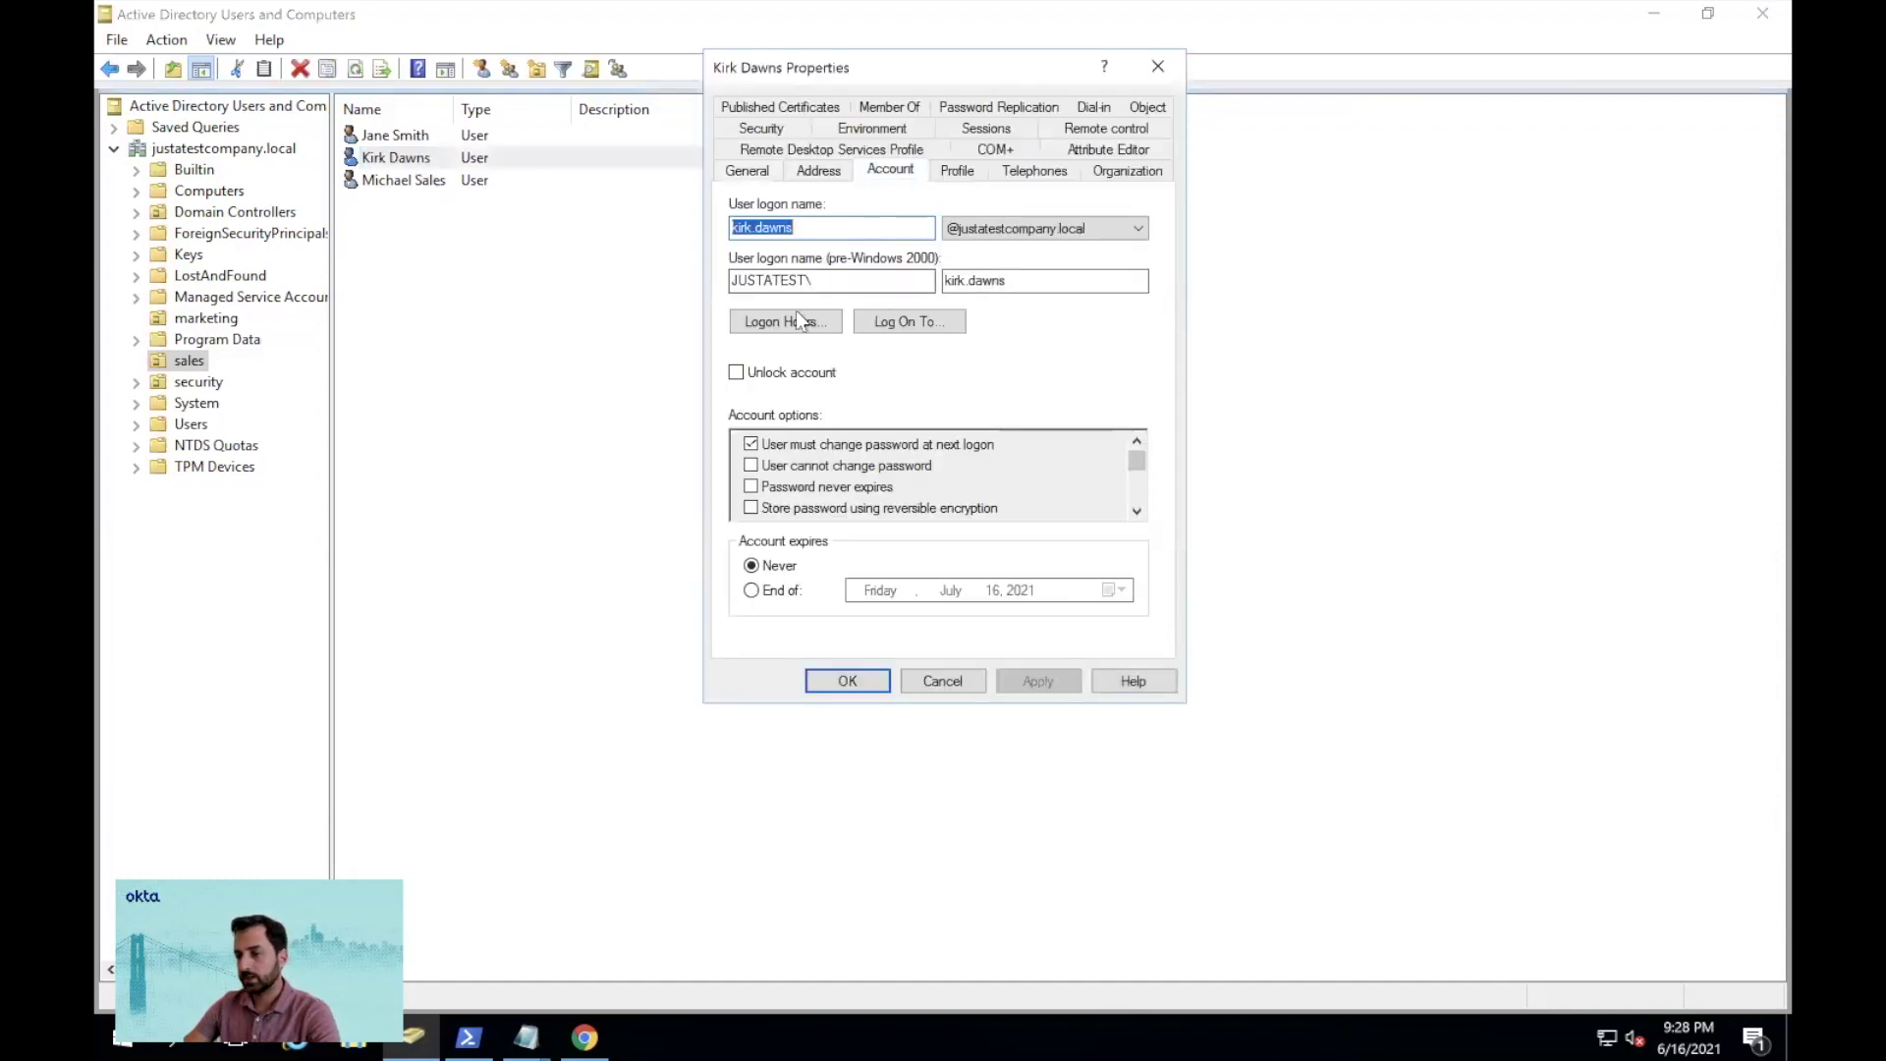
{"action": "left_click", "coordinate": [798, 319]}
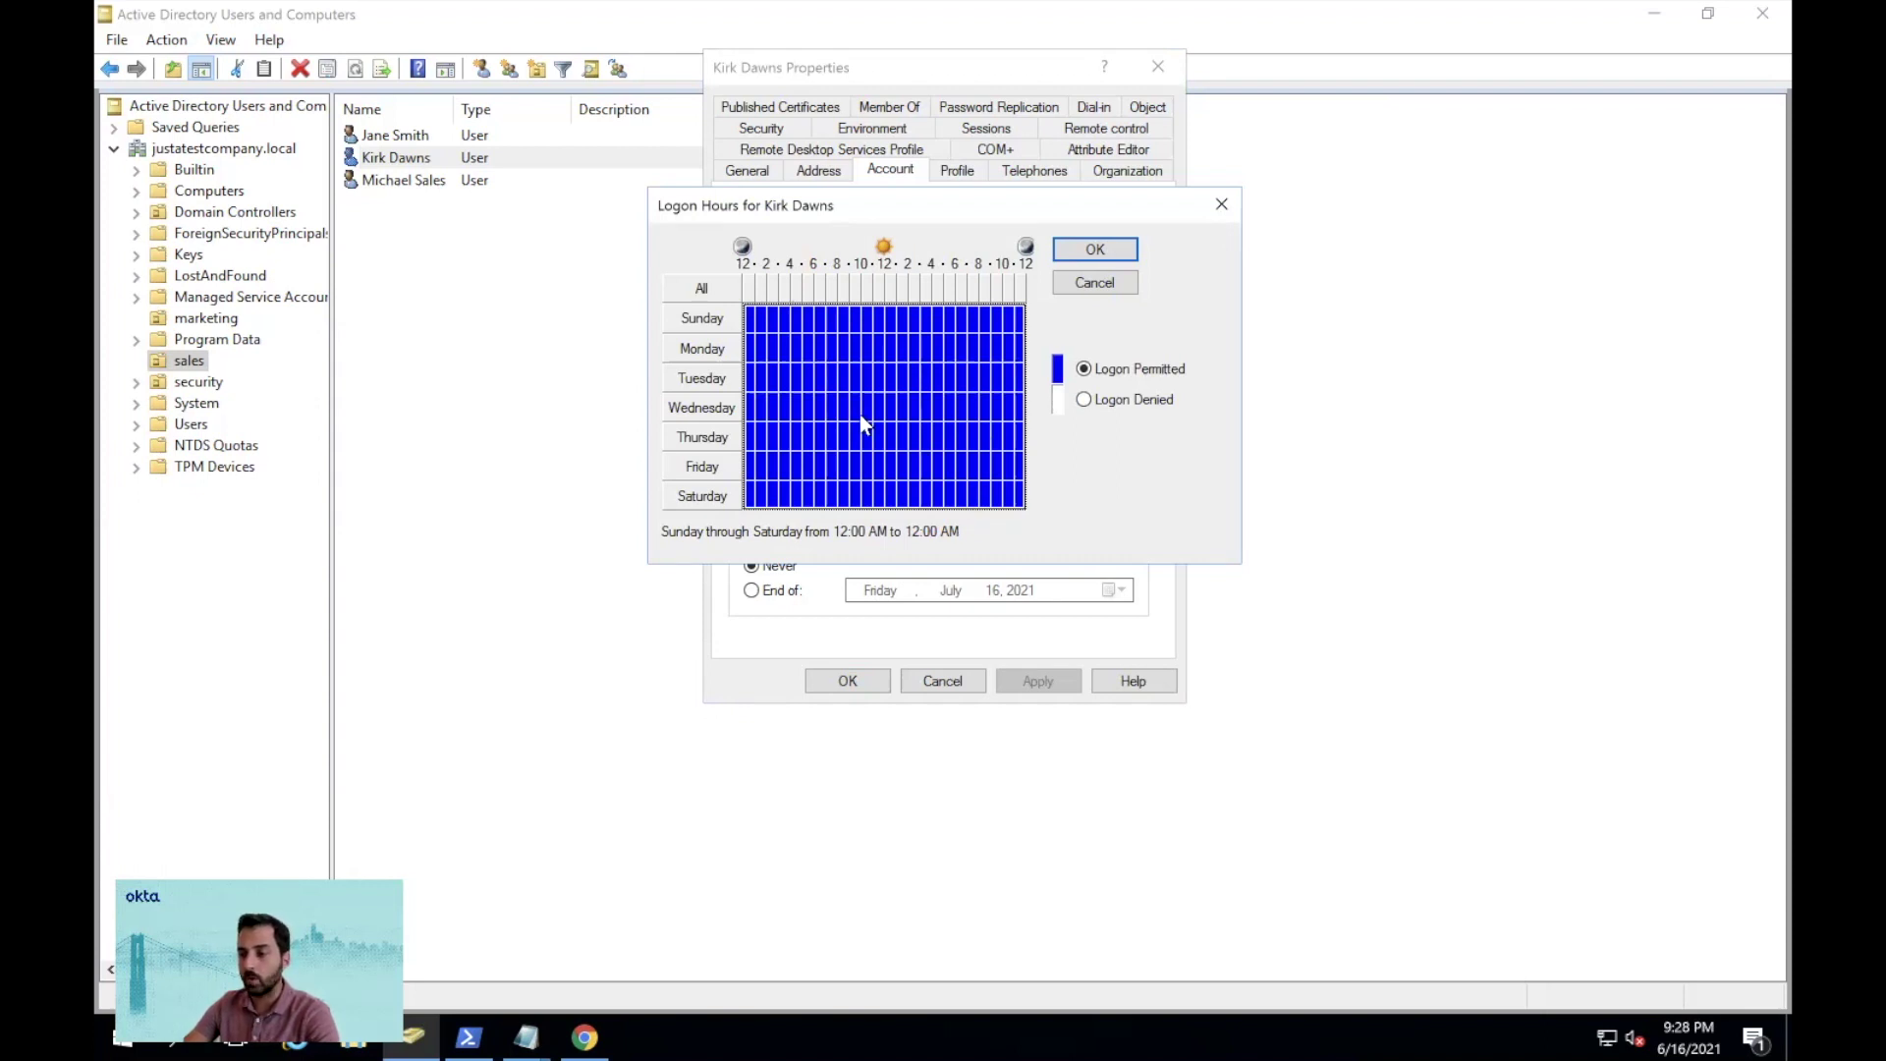
{"action": "left_click", "coordinate": [1097, 283]}
{"action": "left_click_drag", "start_coordinate": [820, 228], "coordinate": [704, 227]}
{"action": "key", "text": "ctrl+c"}
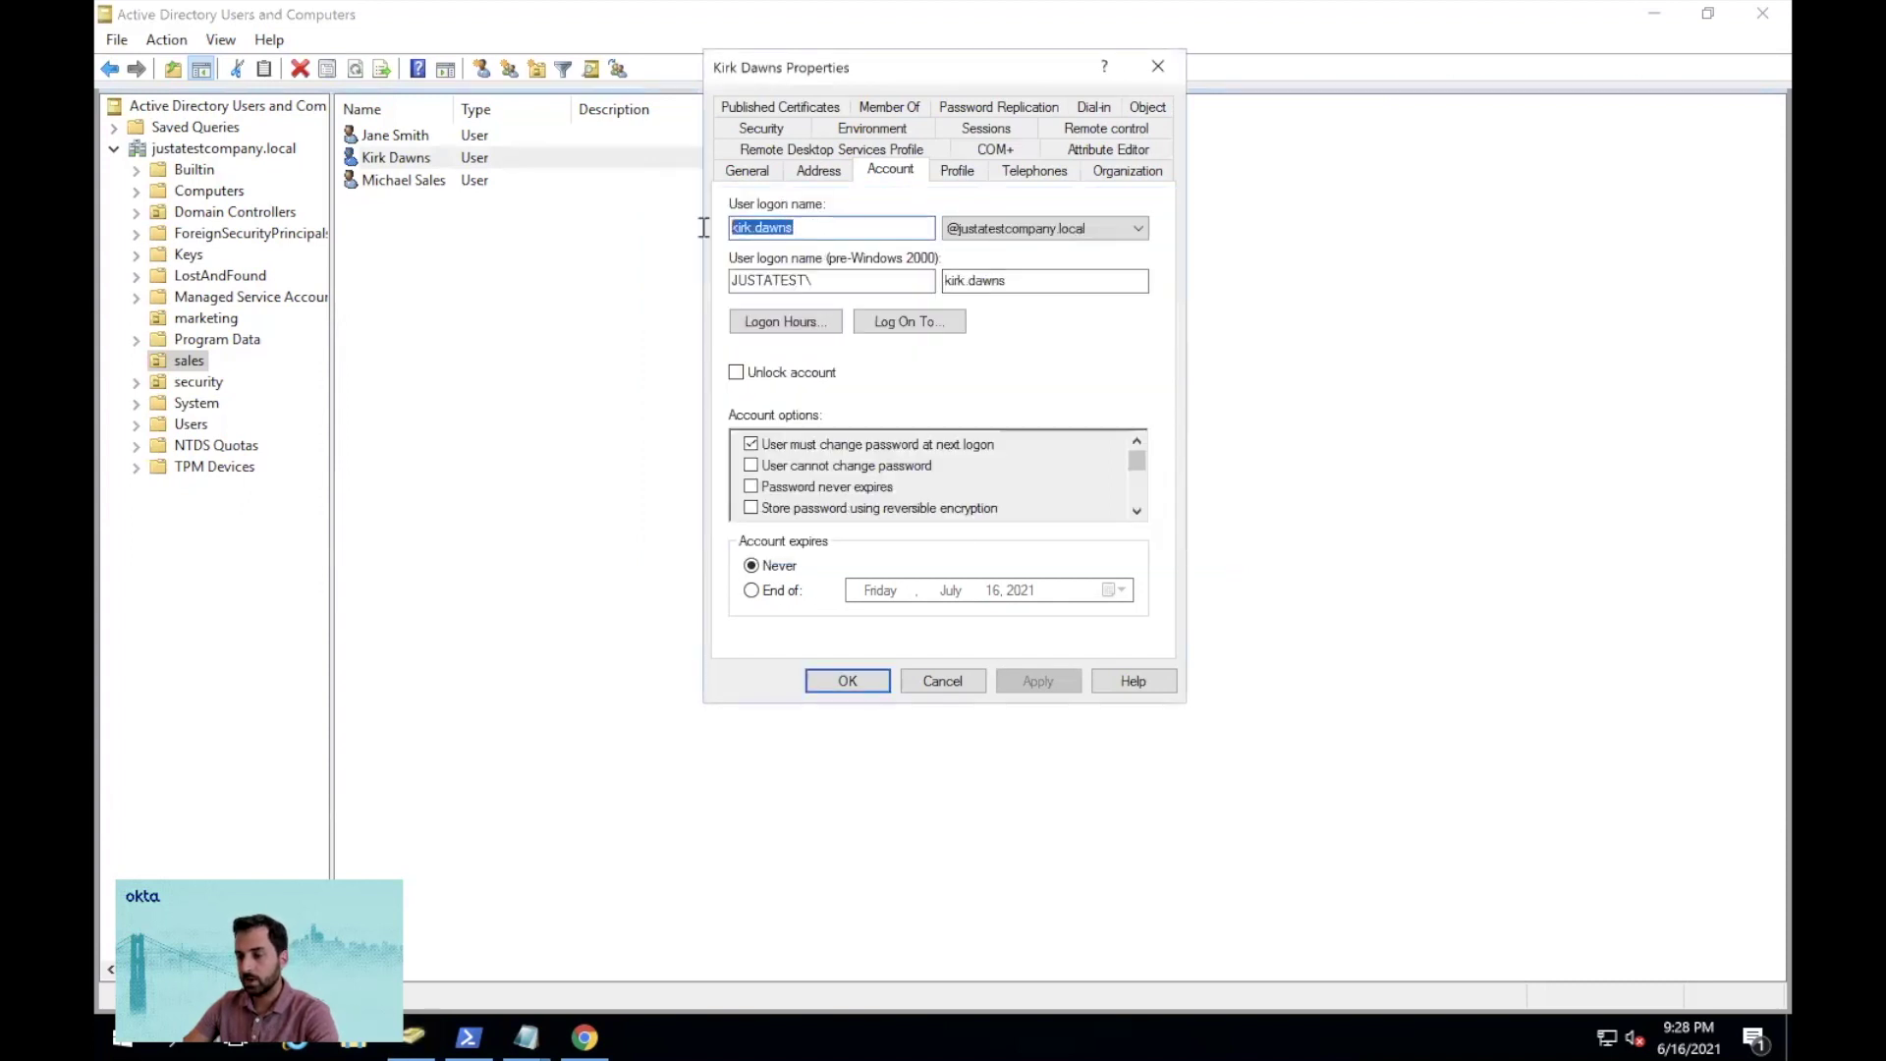
{"action": "left_click", "coordinate": [968, 682]}
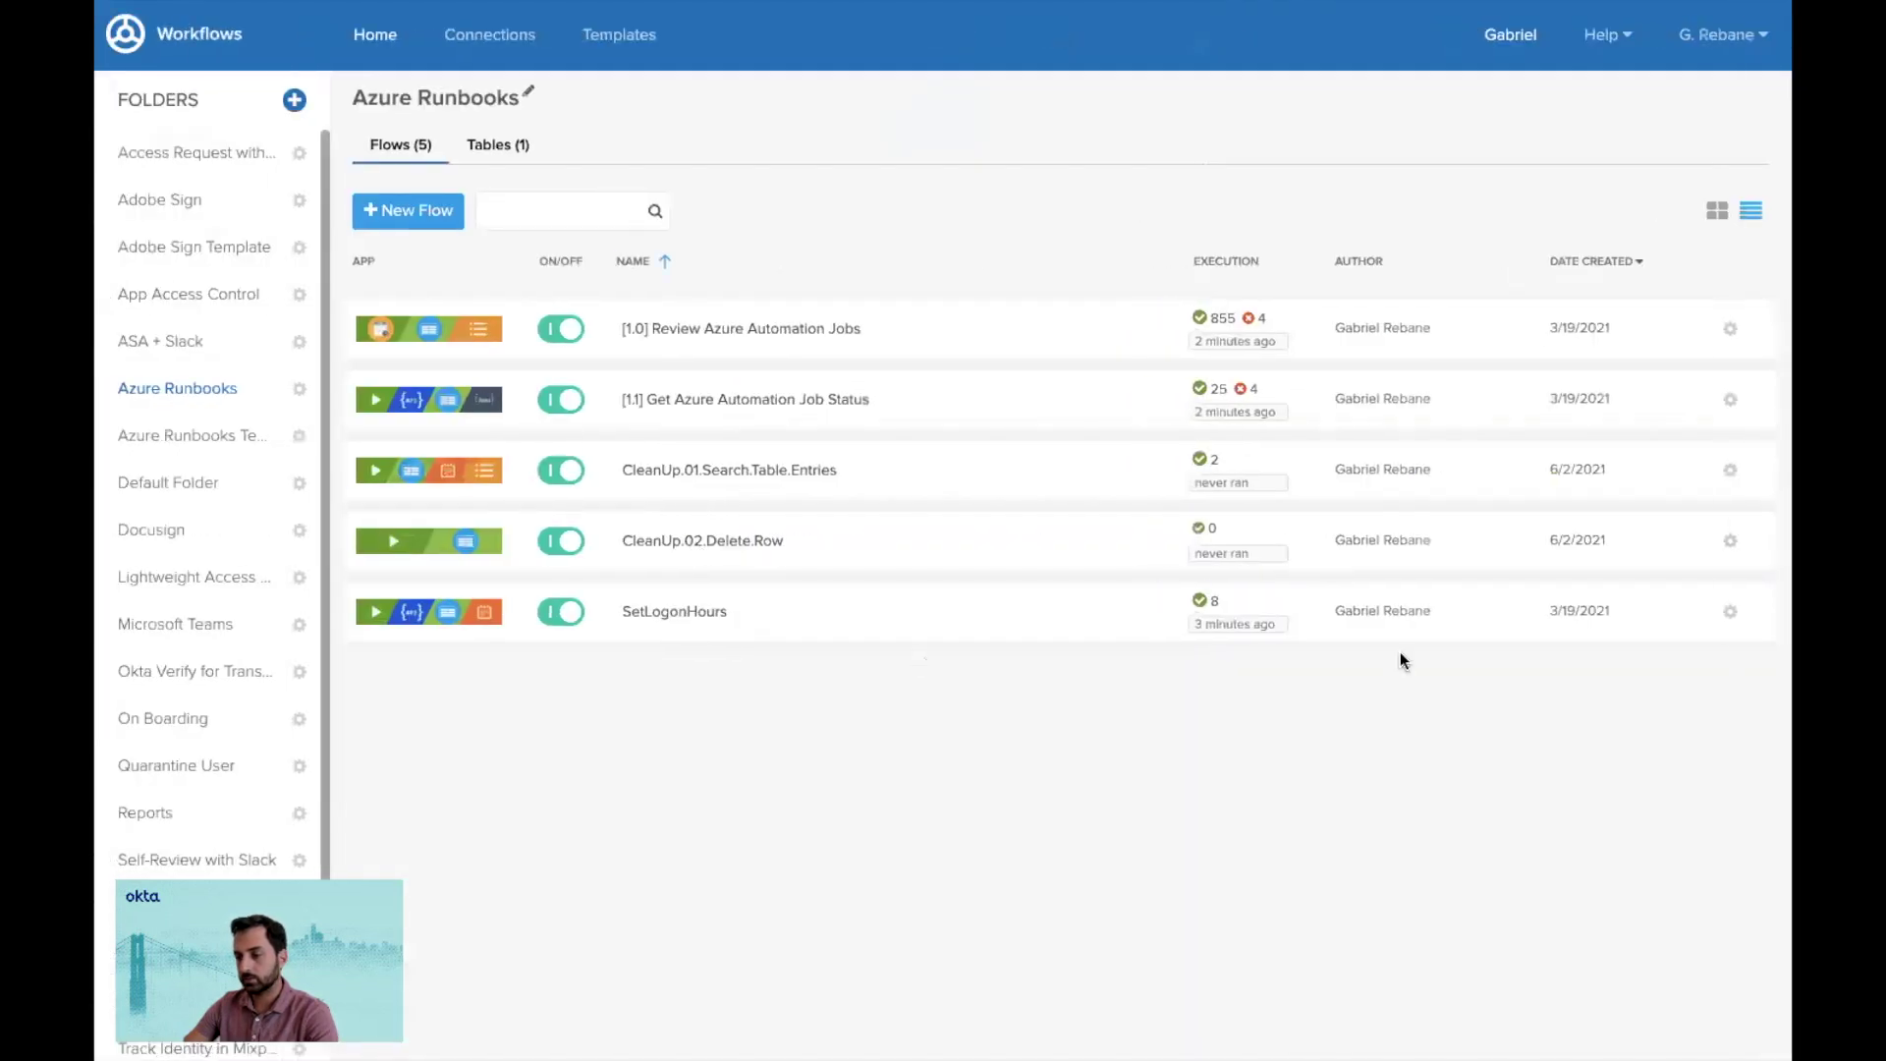
Step: Test-run SetLogonHours with the user's logon name pasted as samAccountName
{"action": "left_click", "coordinate": [1730, 611]}
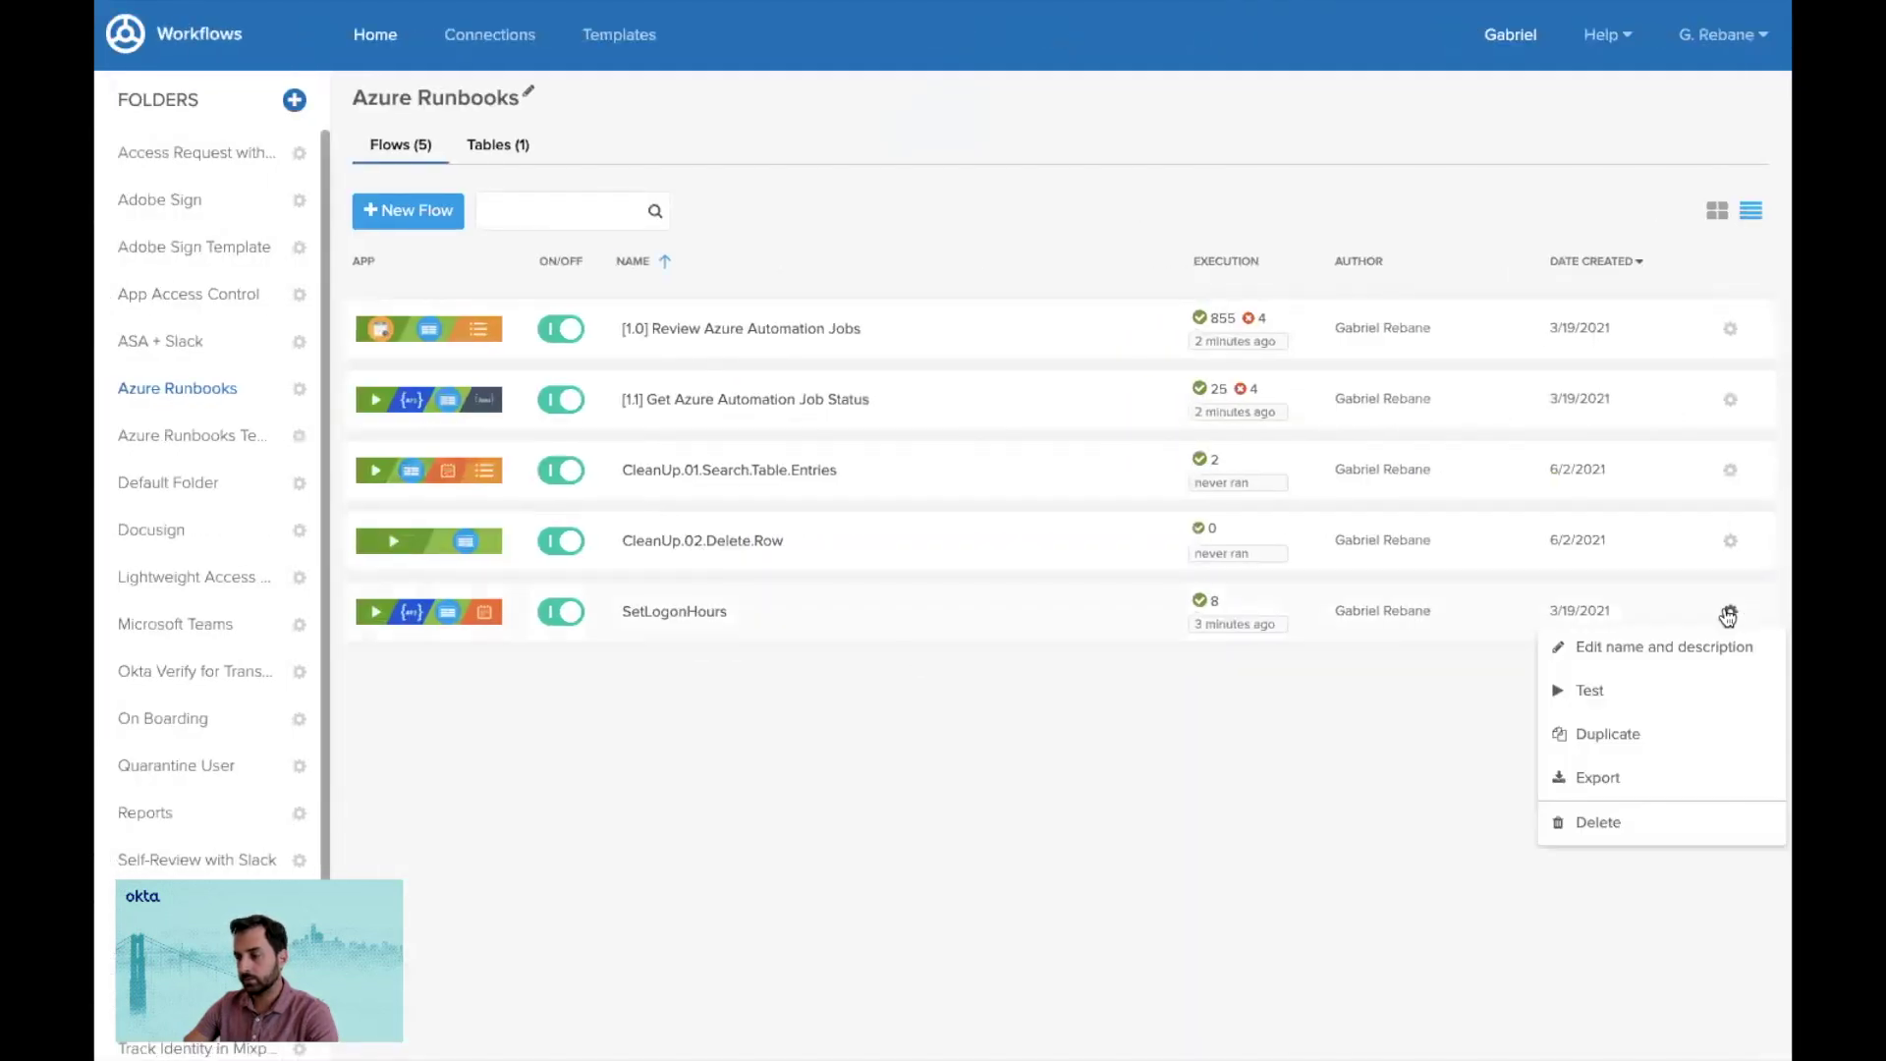
{"action": "left_click", "coordinate": [1592, 688]}
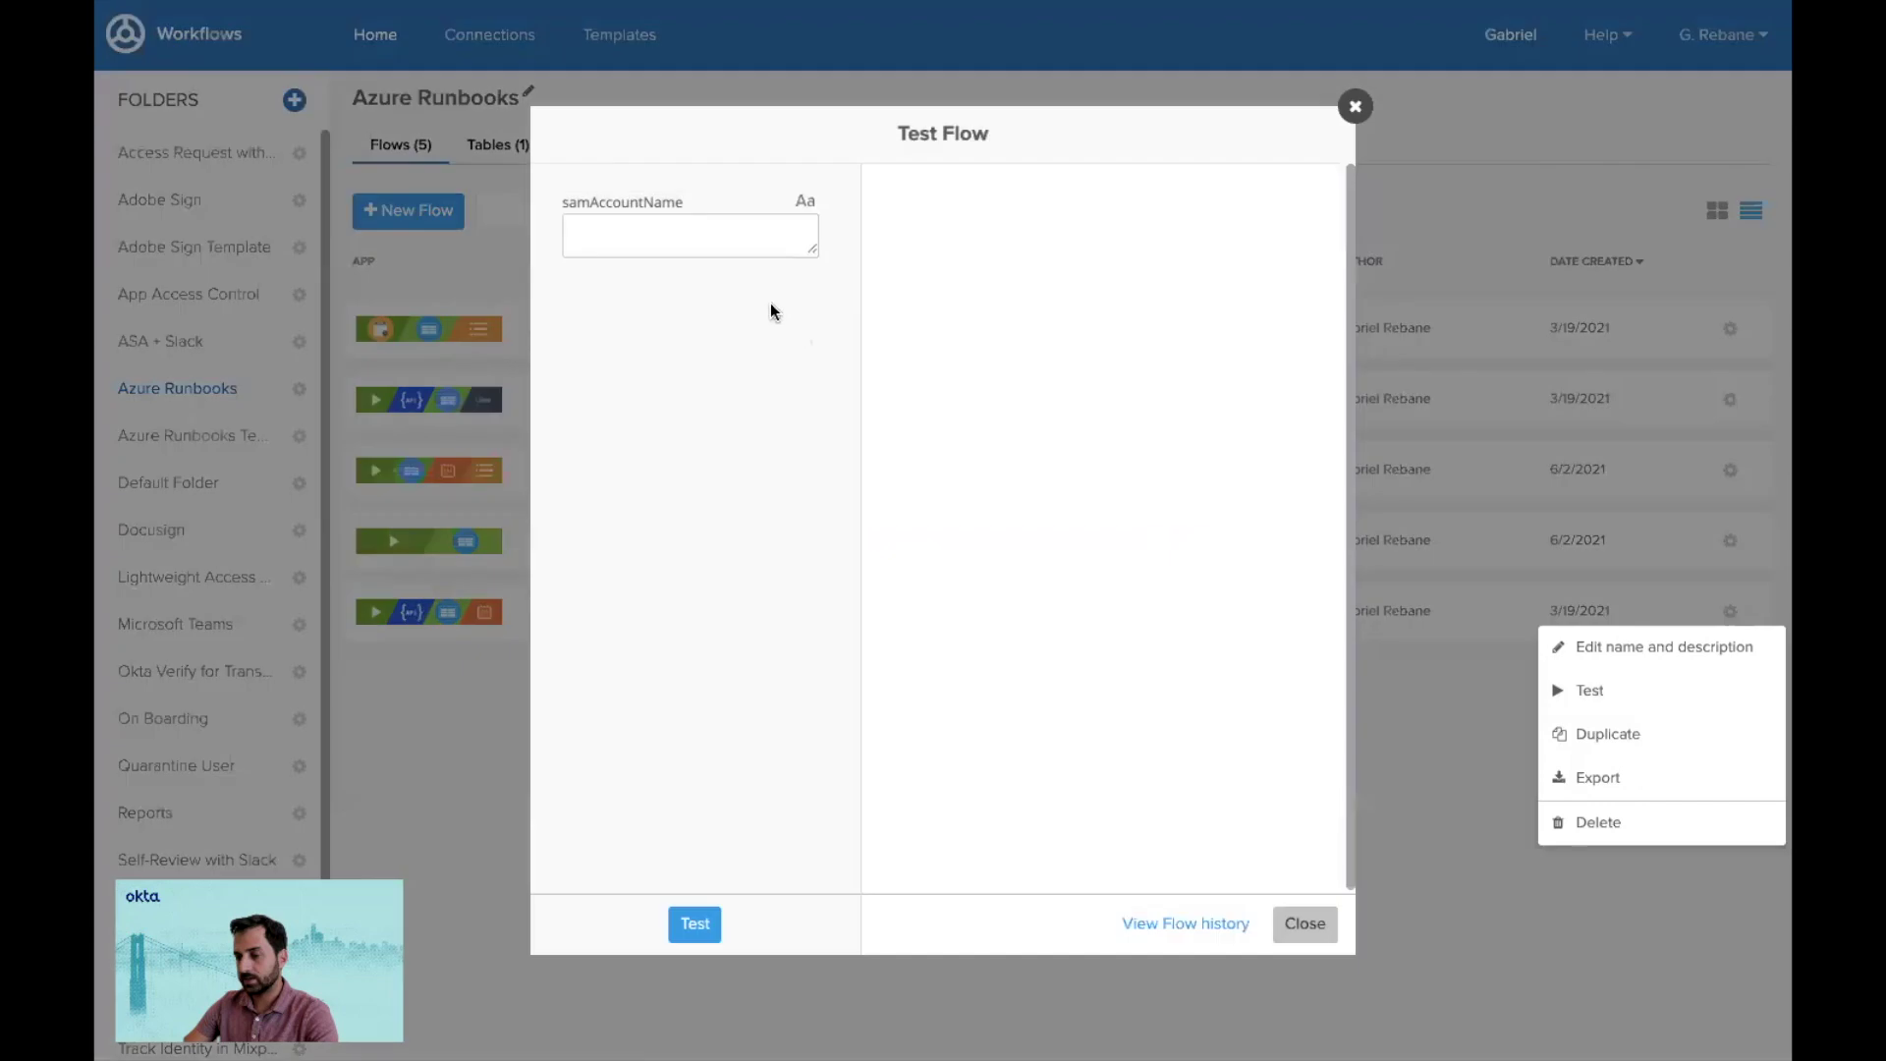
{"action": "left_click", "coordinate": [734, 242]}
{"action": "key", "text": "ctrl+v"}
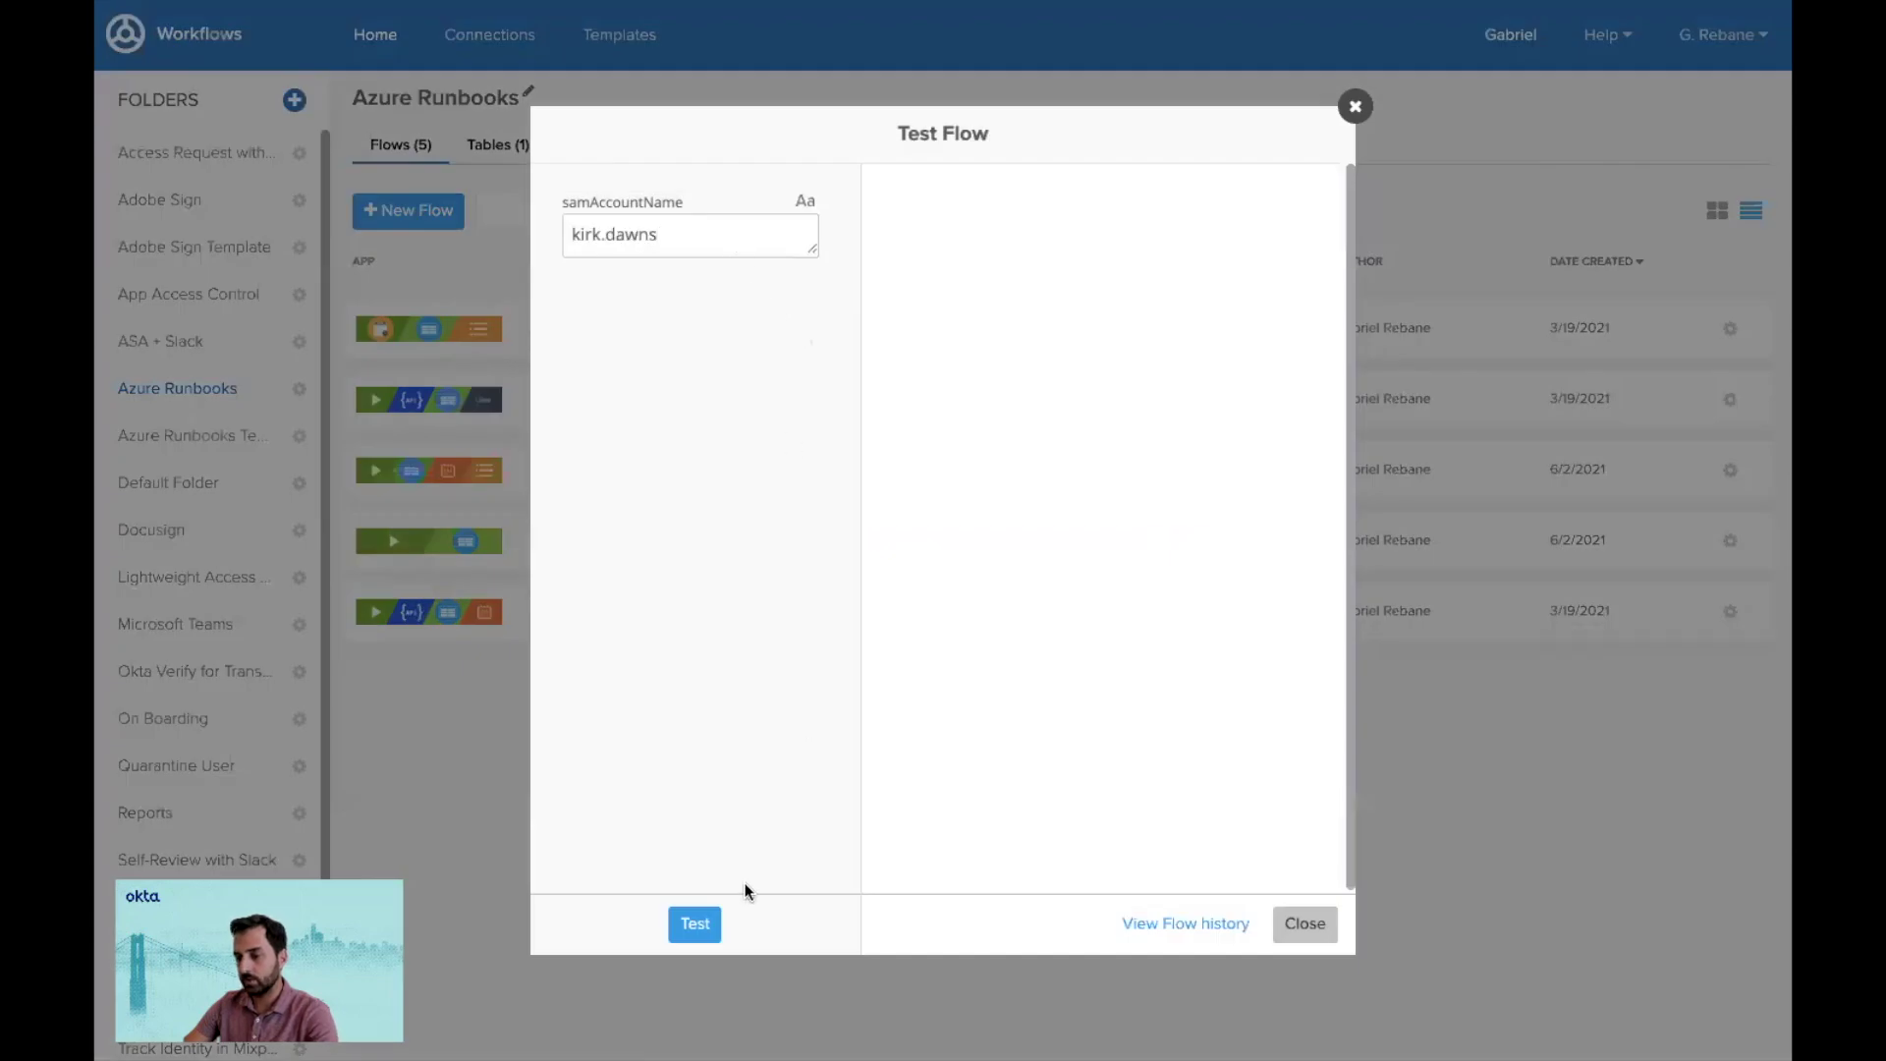
{"action": "left_click", "coordinate": [695, 928]}
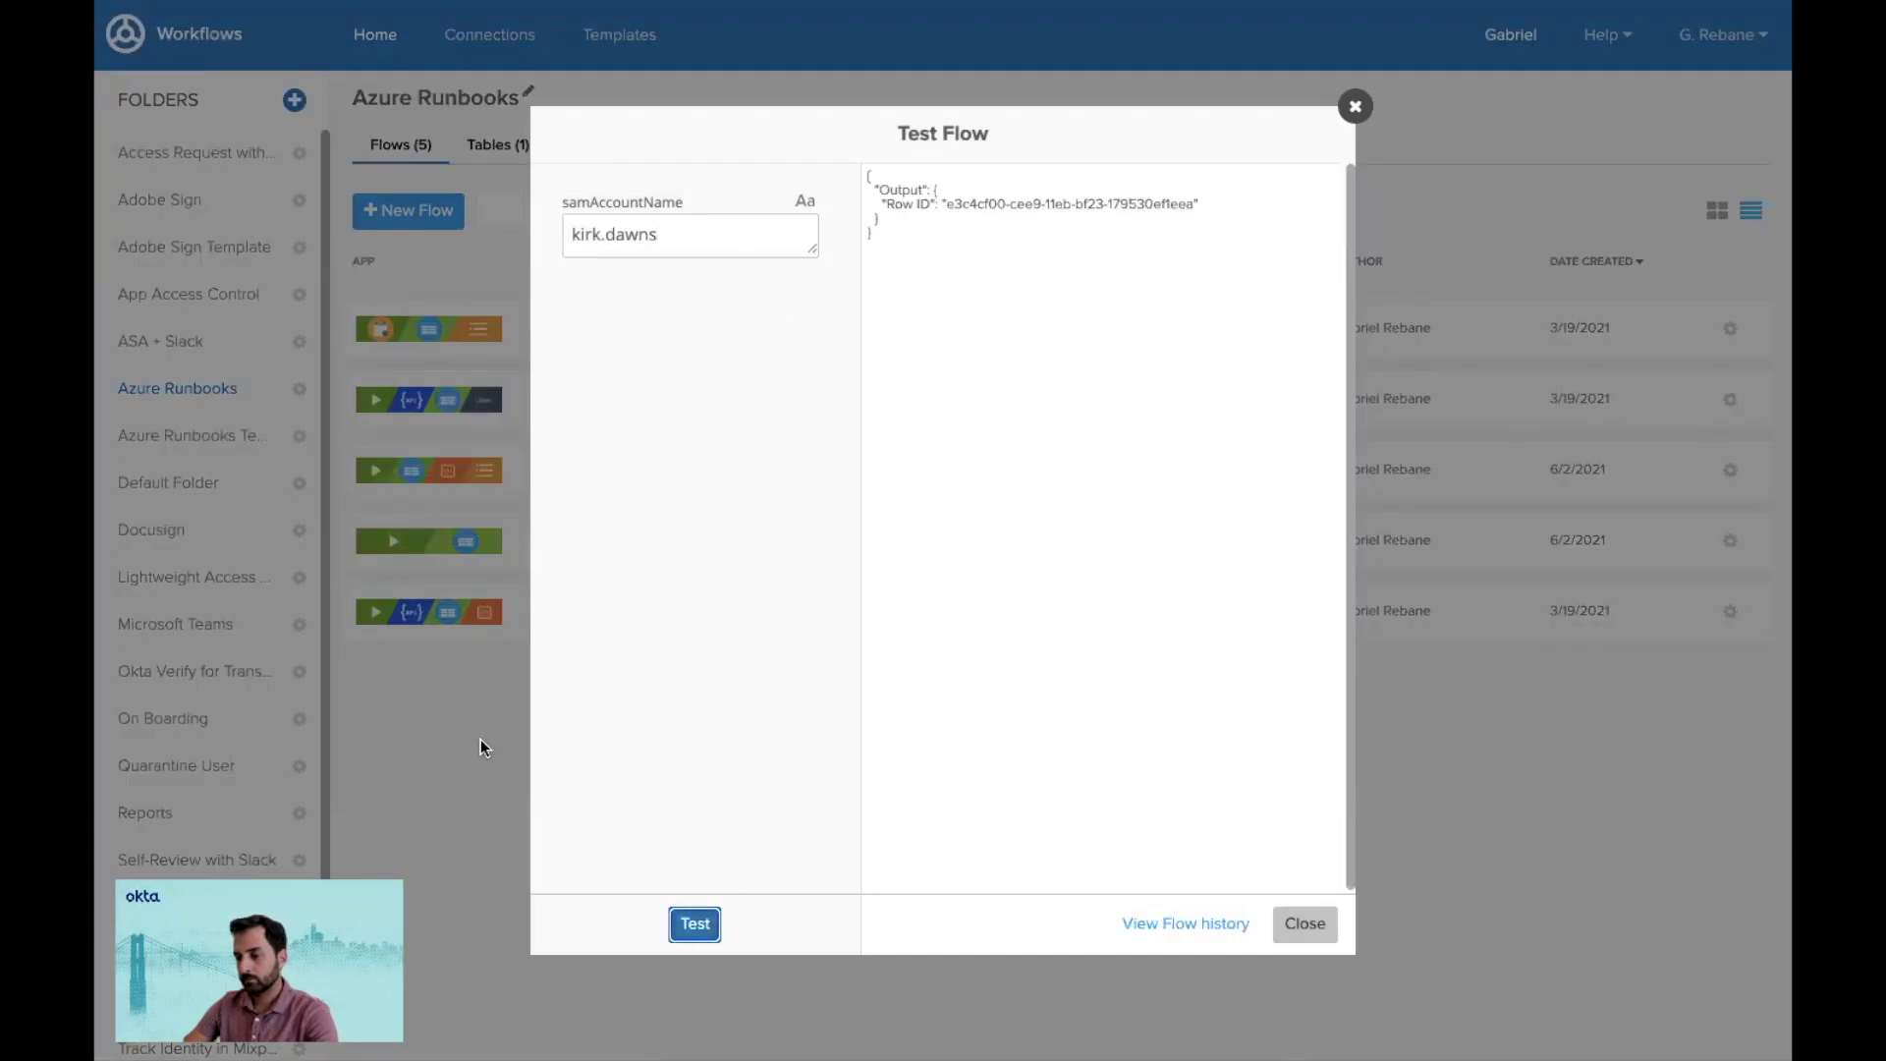
{"action": "left_click", "coordinate": [1320, 929]}
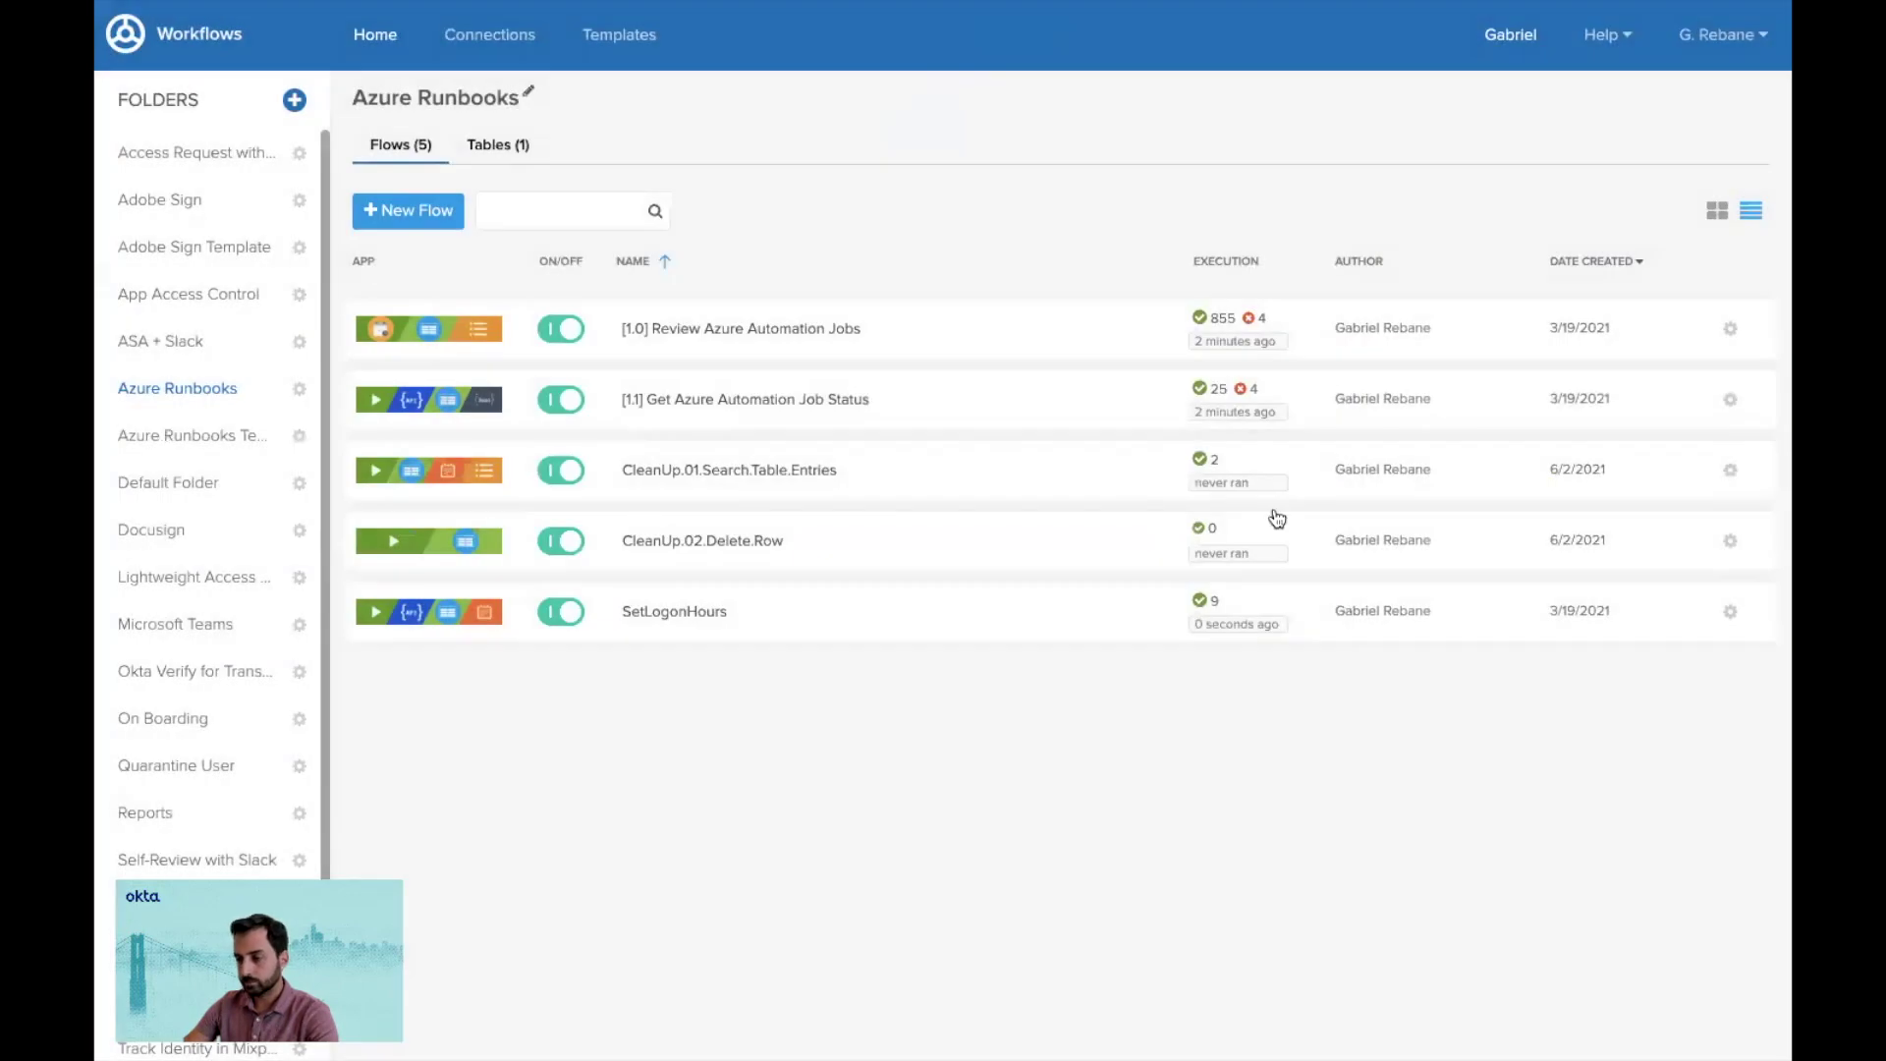
Step: Confirm a Queued Set Logon Hours row in the Azure Automation Job Tracker table, then return to the flows
{"action": "left_click", "coordinate": [506, 147]}
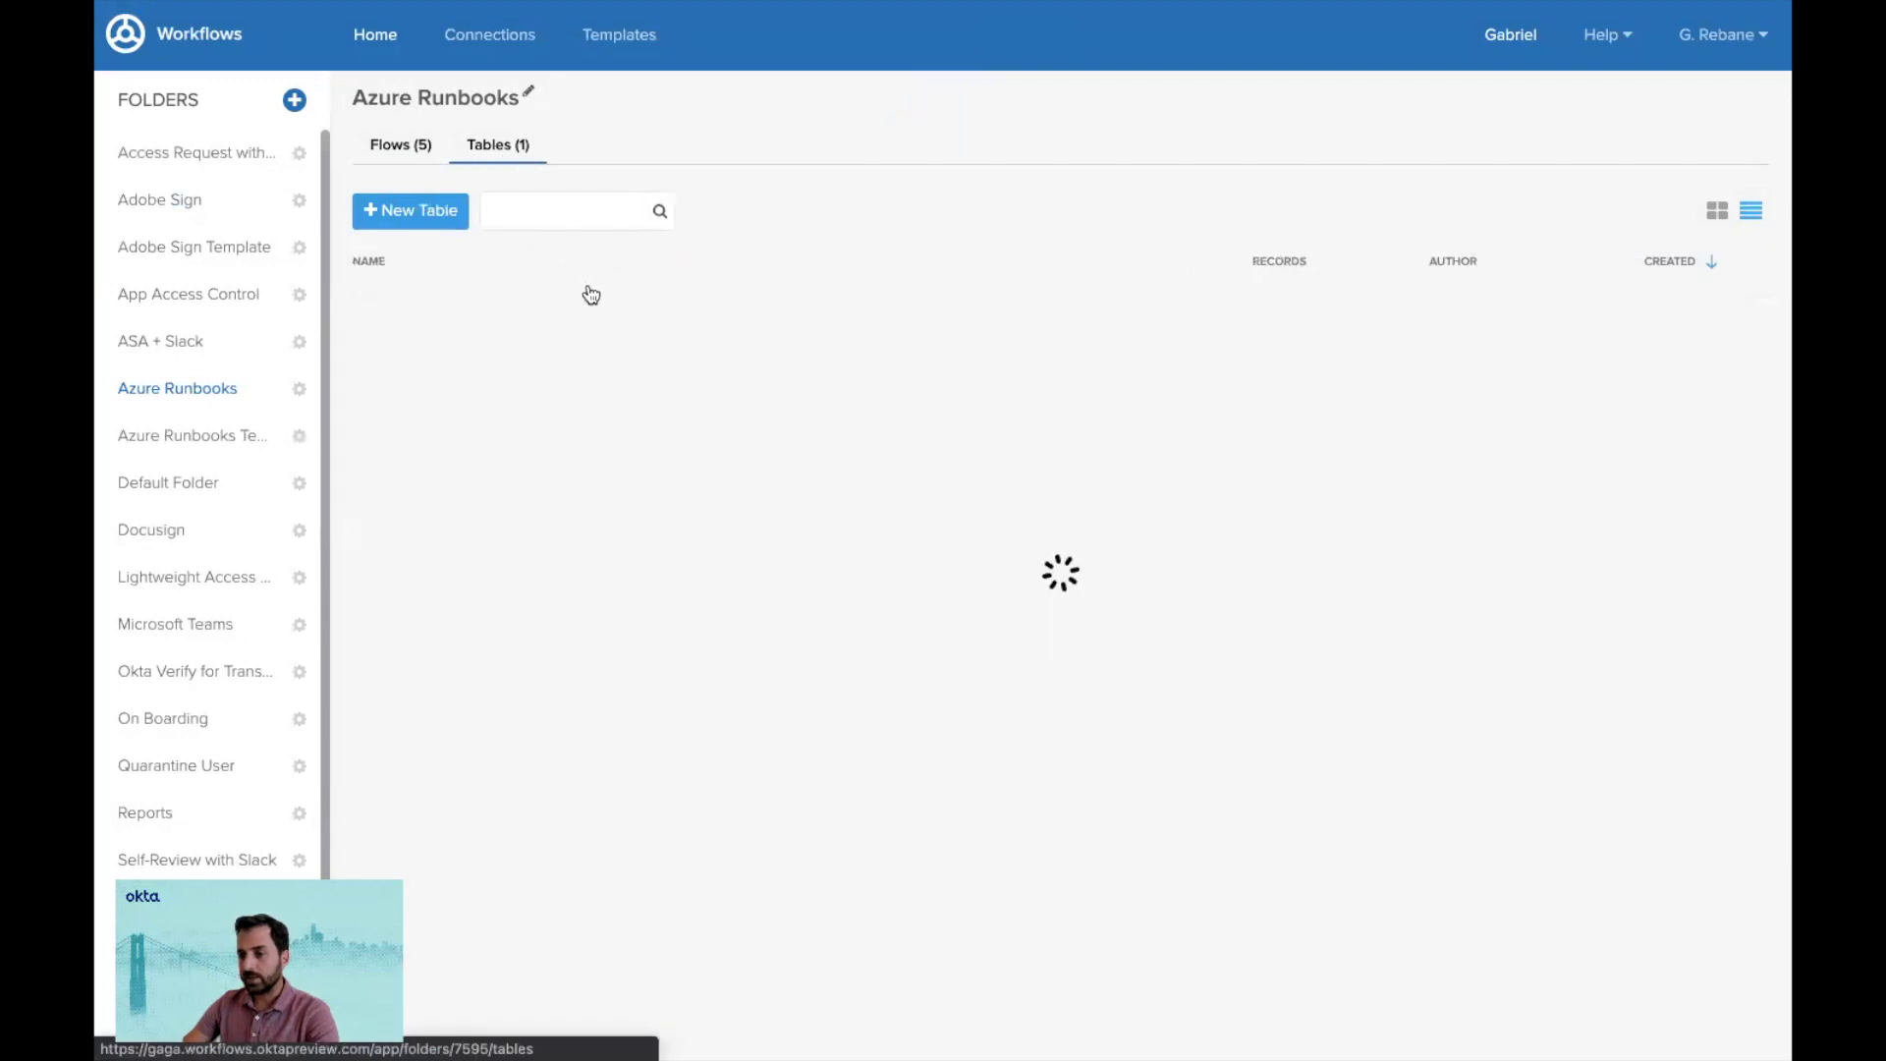
{"action": "left_click", "coordinate": [660, 342]}
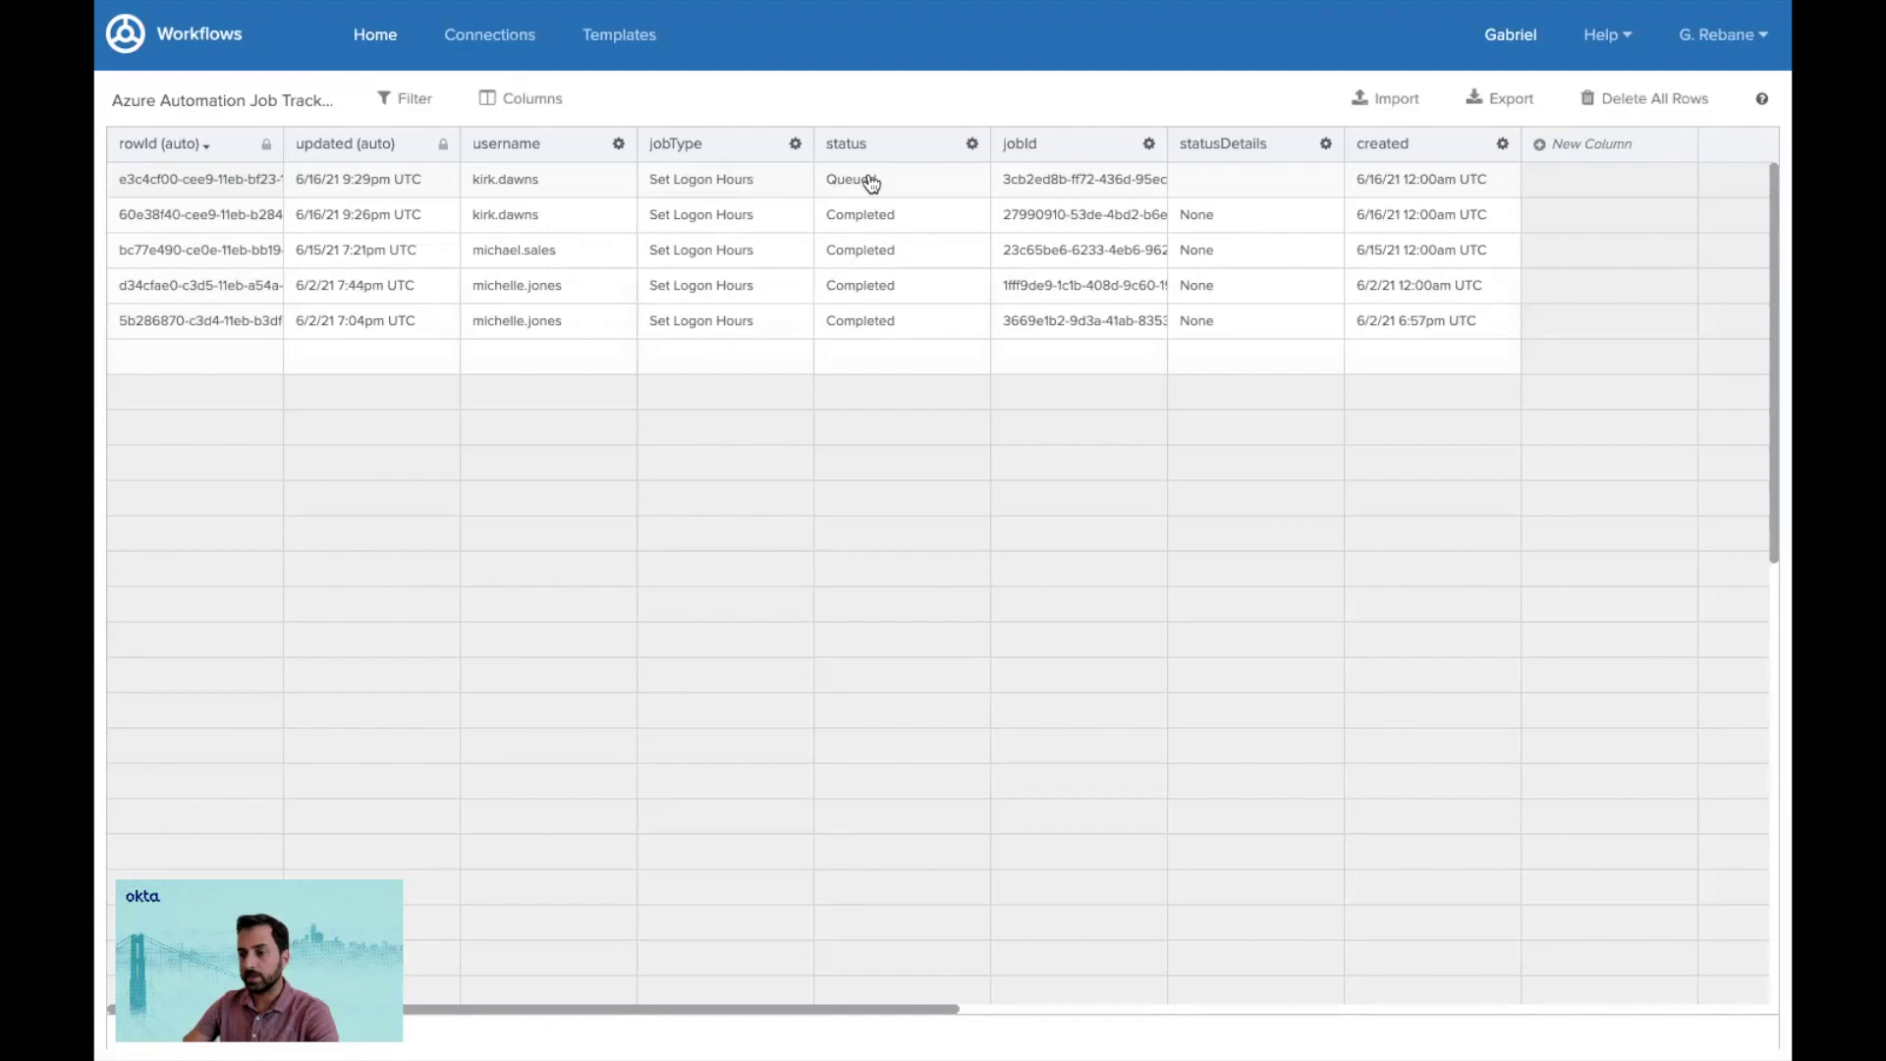
{"action": "left_click", "coordinate": [381, 45]}
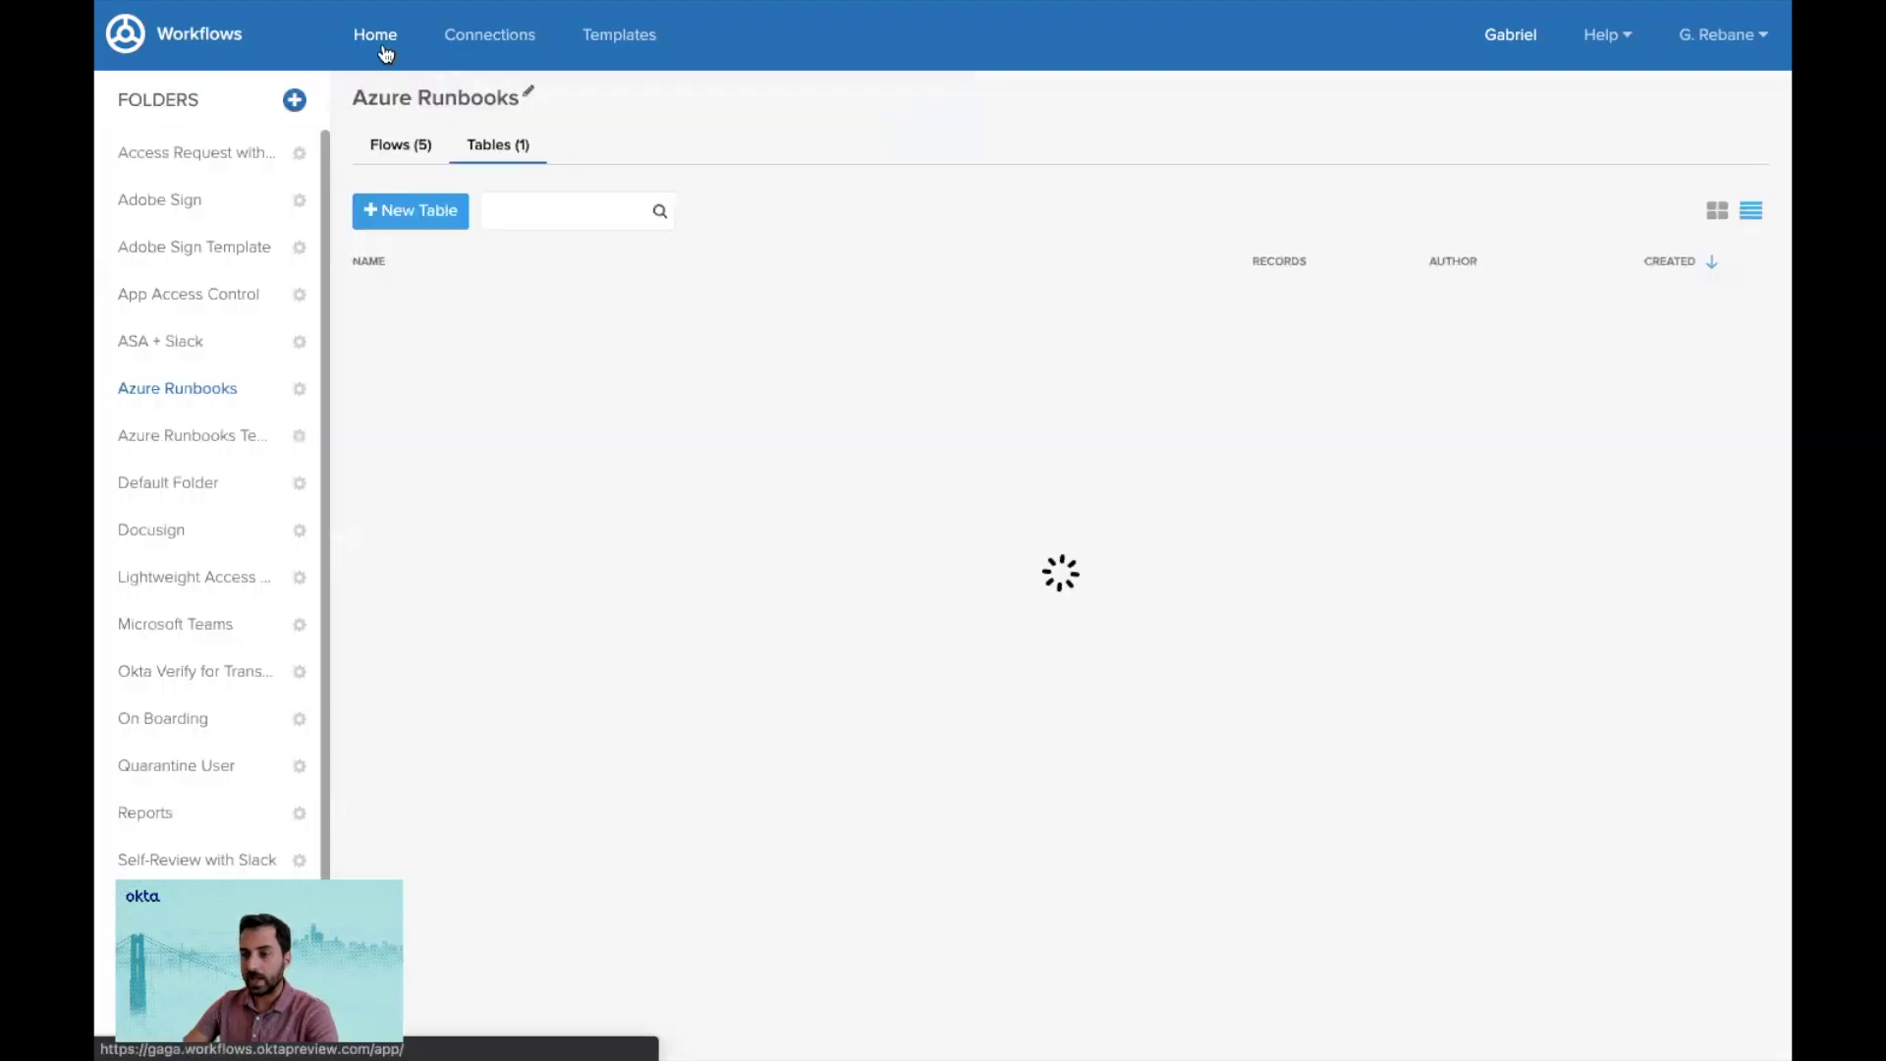
{"action": "left_click", "coordinate": [398, 149]}
Step: Test-run Review Azure Automation Jobs once and check the job's status in the Job Tracker table
{"action": "left_click", "coordinate": [1729, 328]}
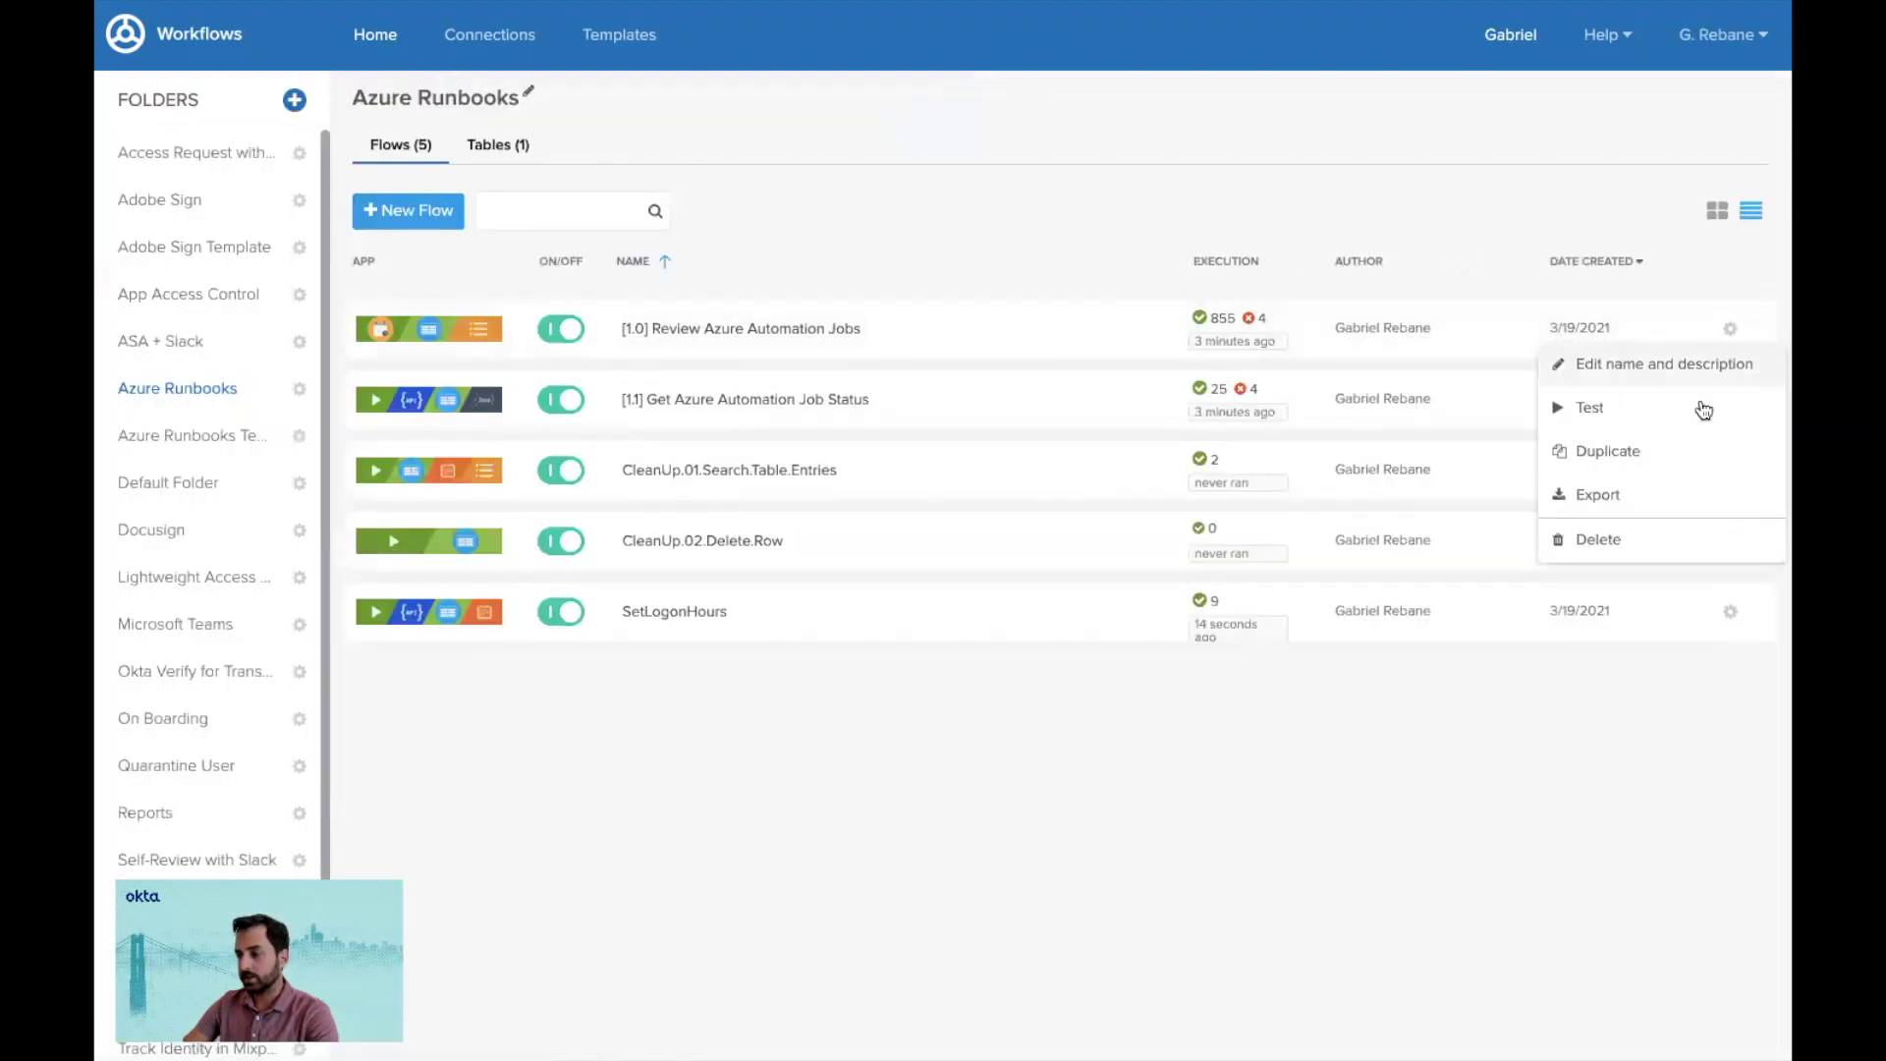
{"action": "left_click", "coordinate": [1645, 419]}
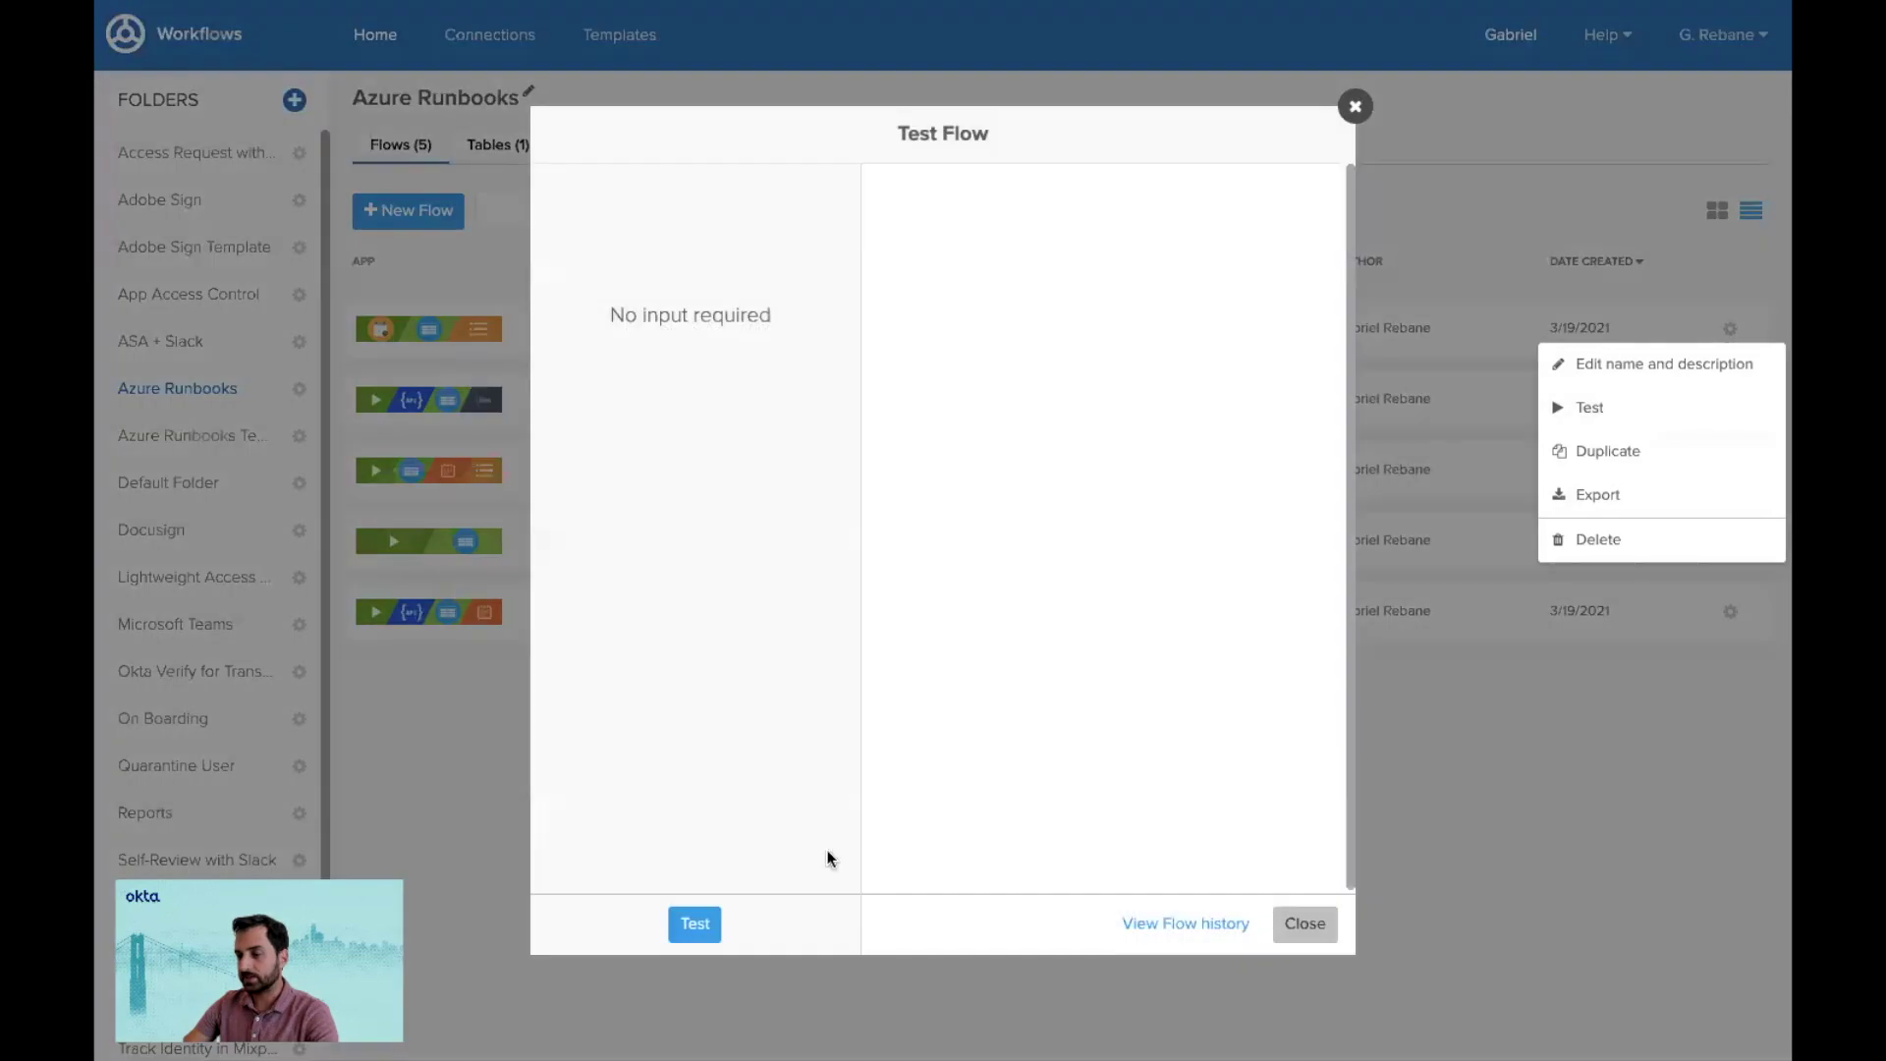
{"action": "left_click", "coordinate": [695, 924]}
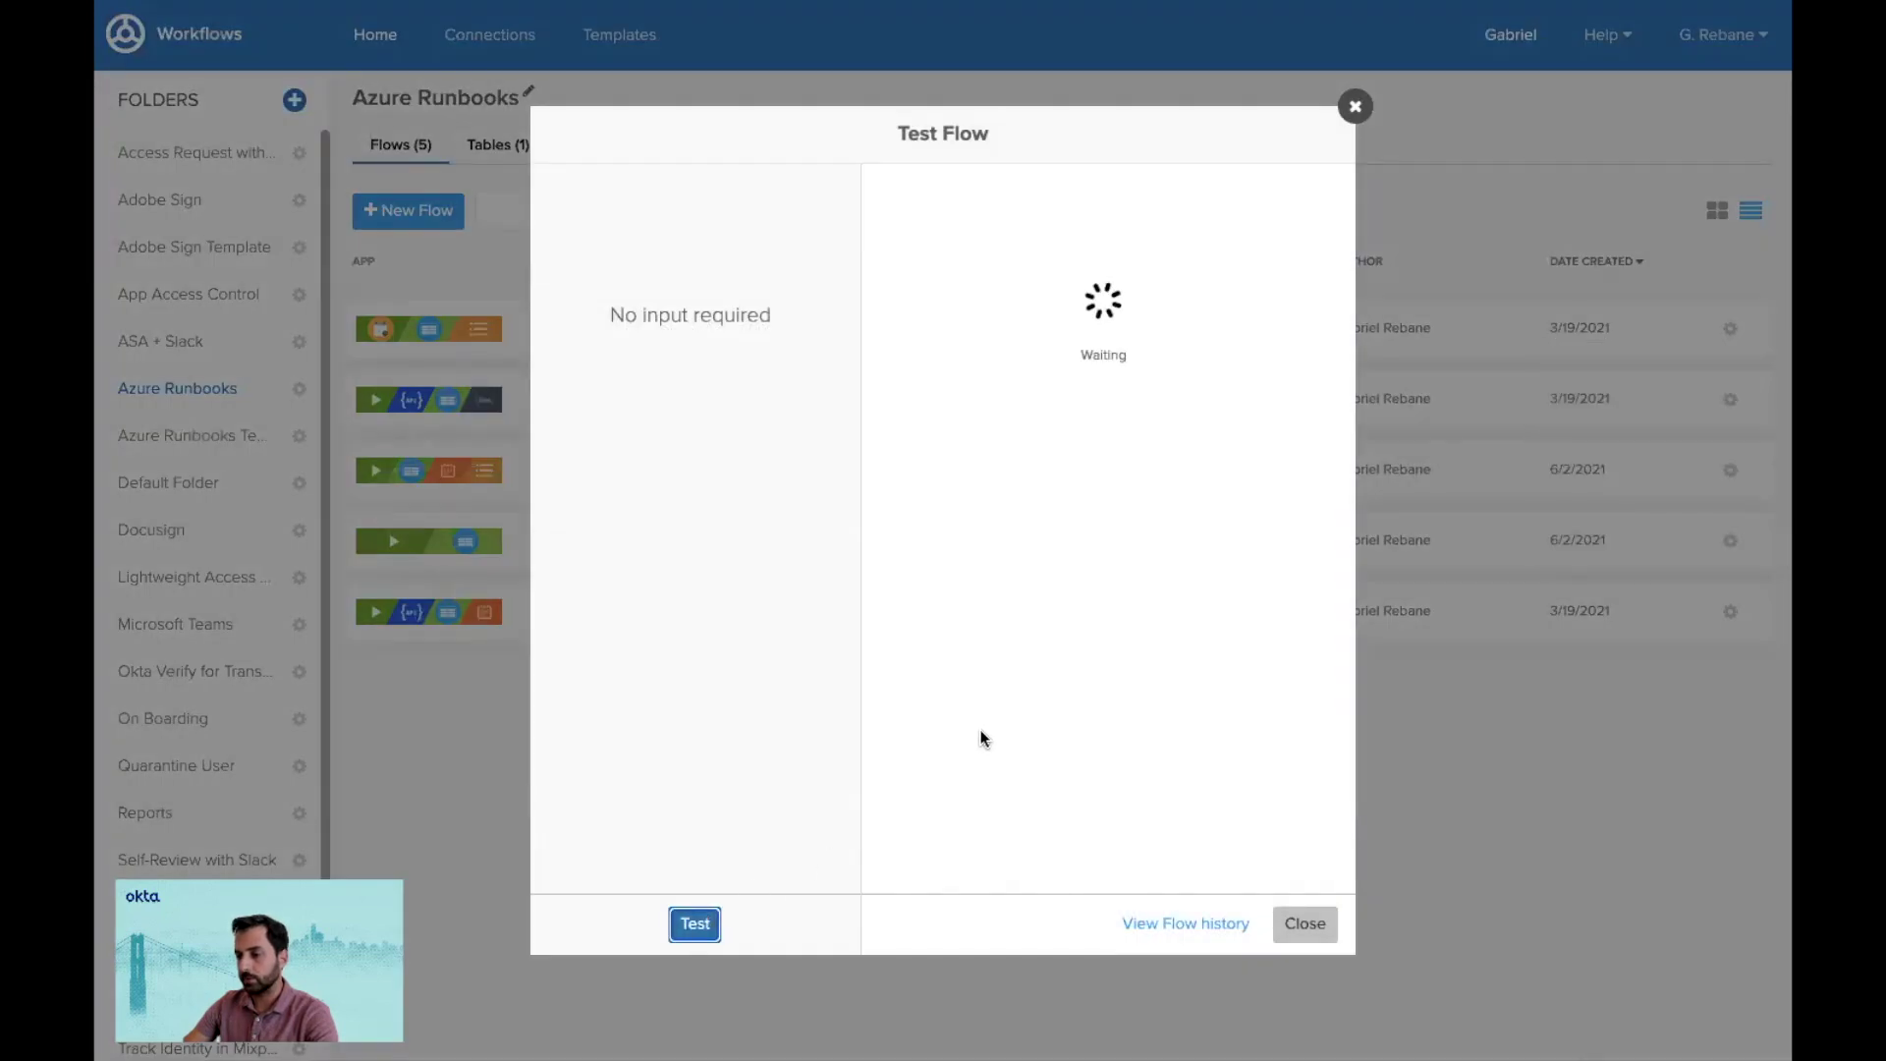
{"action": "left_click", "coordinate": [1305, 924]}
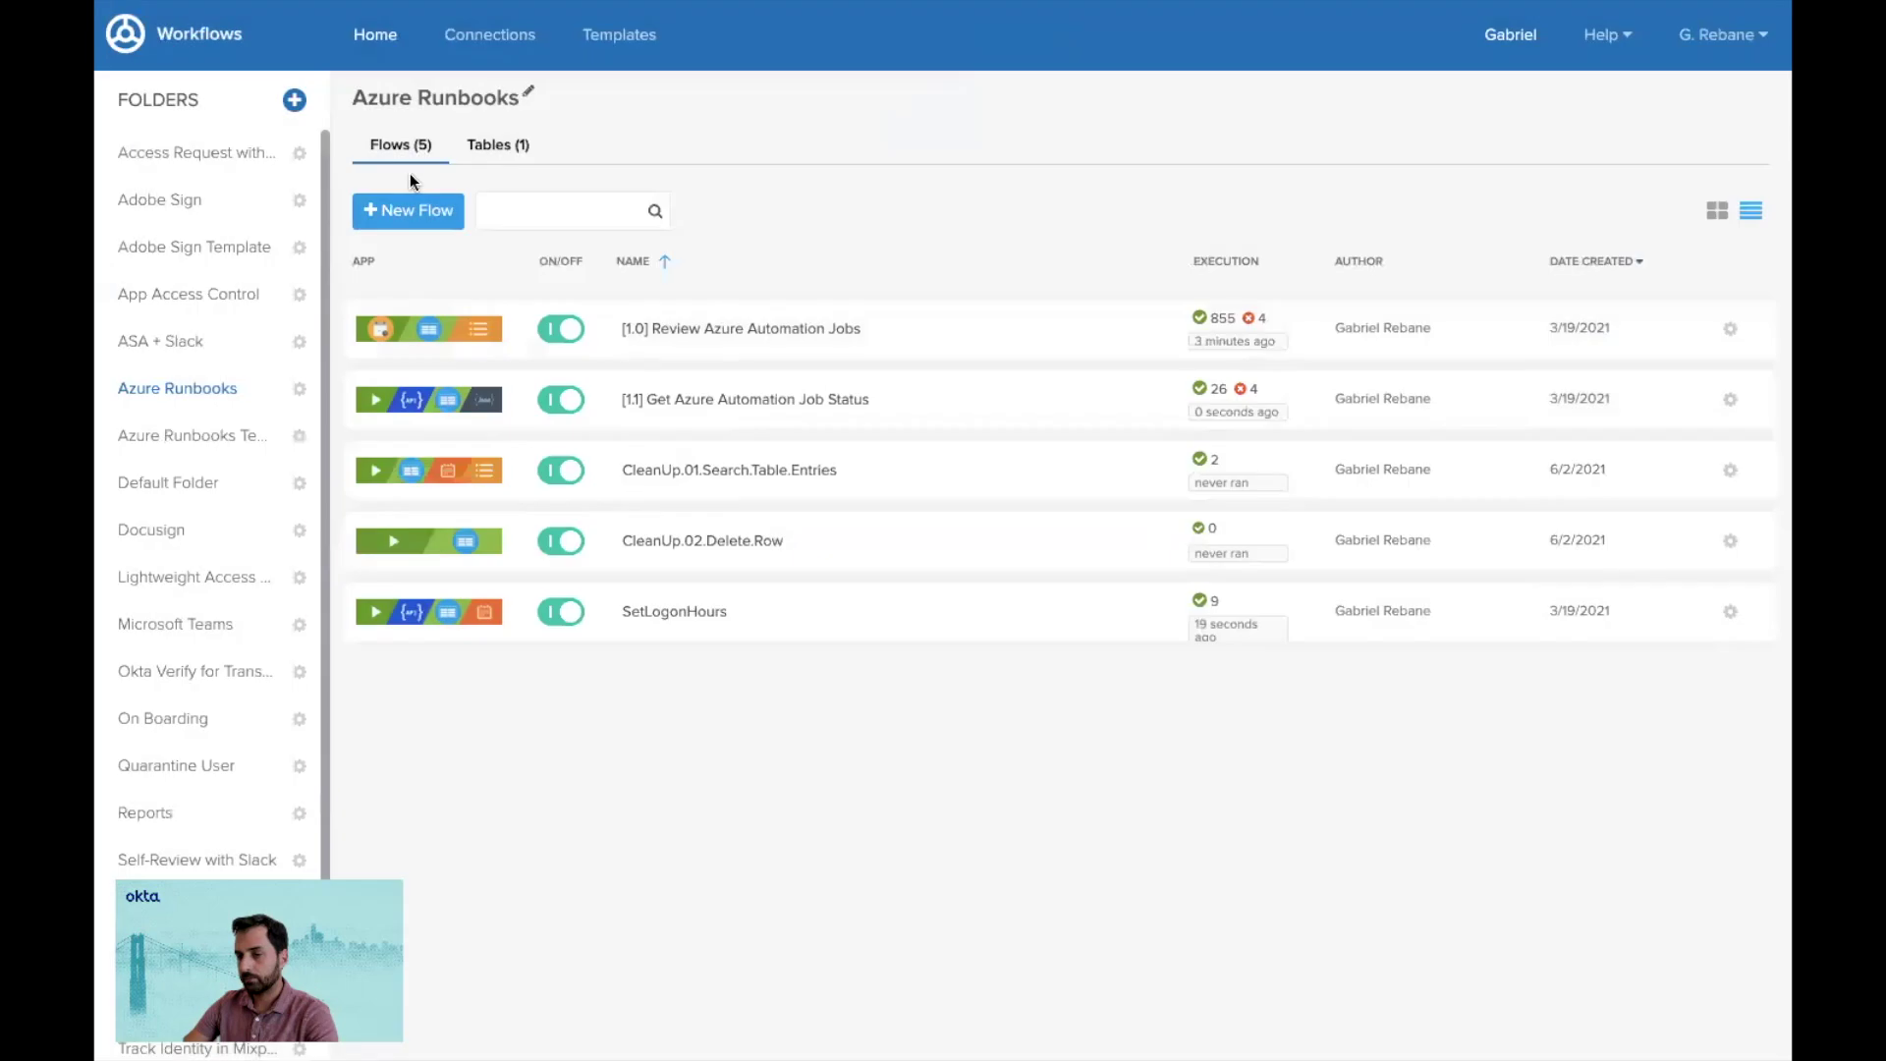
{"action": "left_click", "coordinate": [495, 144]}
{"action": "left_click", "coordinate": [725, 316]}
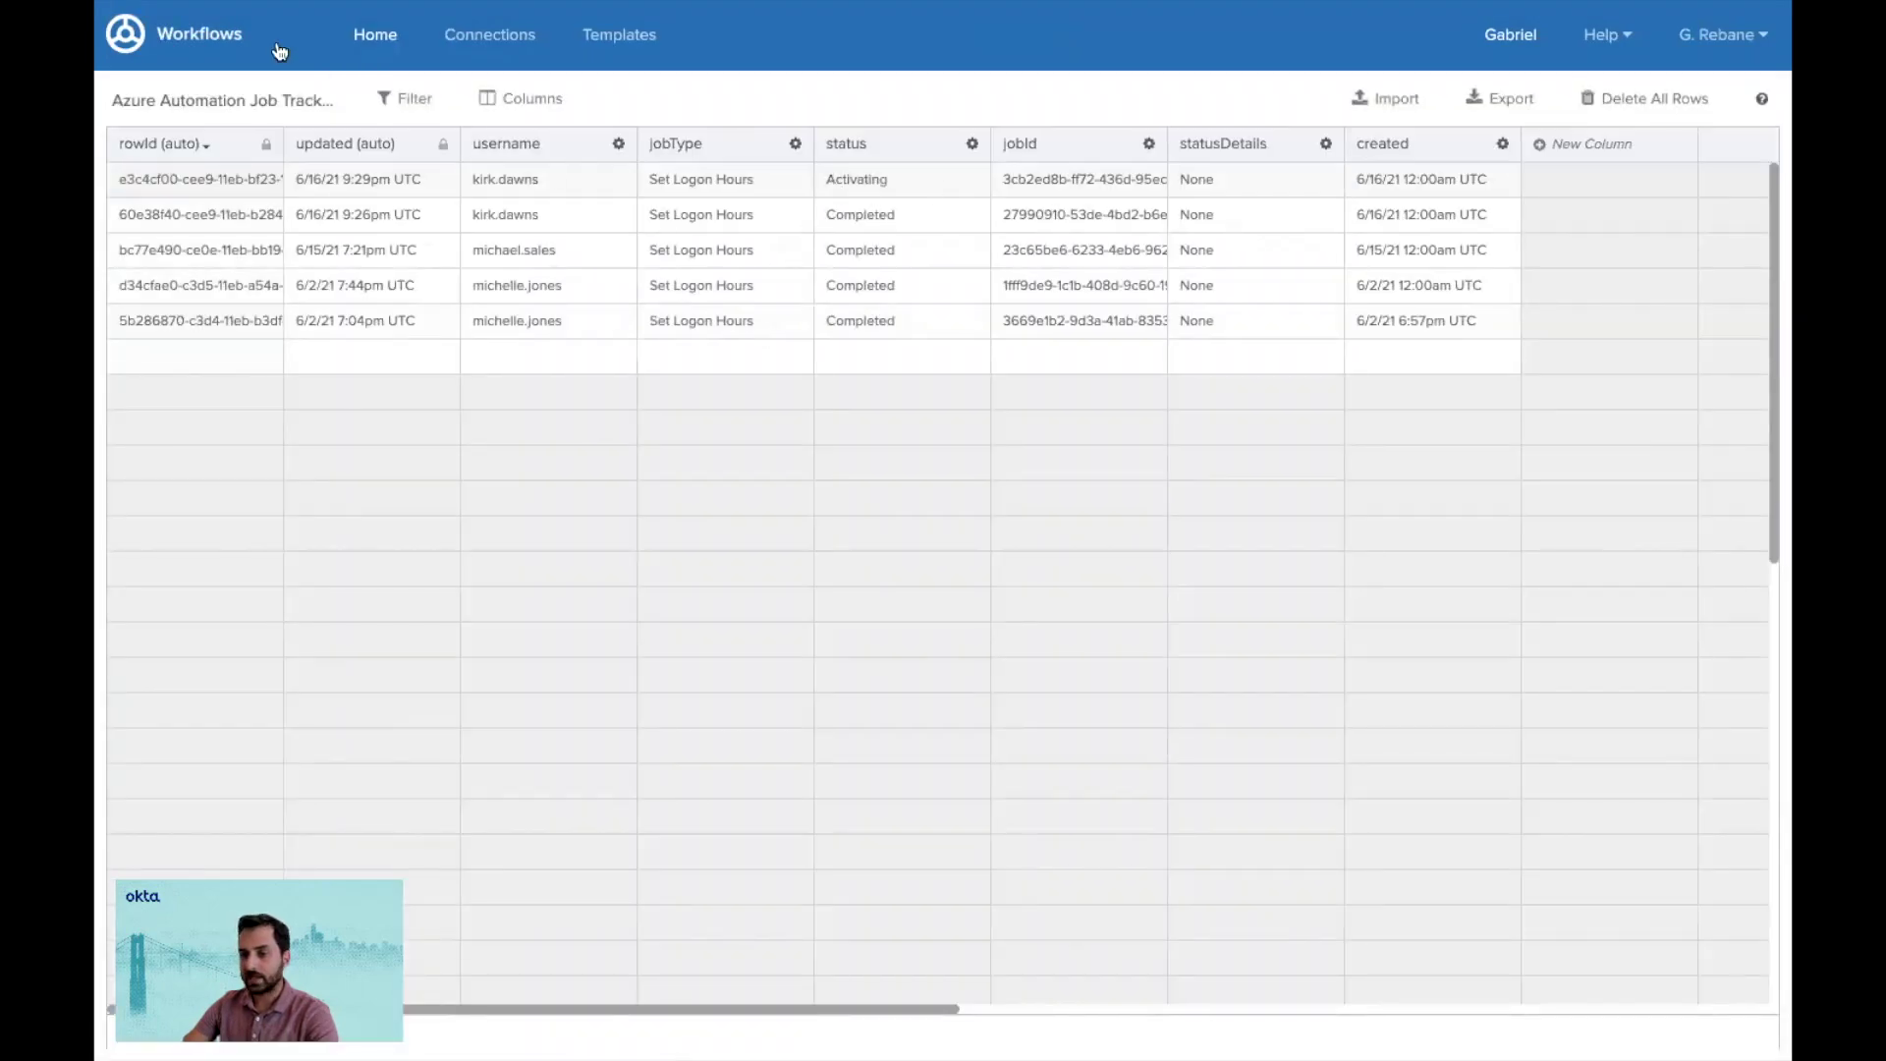
{"action": "left_click", "coordinate": [371, 37]}
{"action": "left_click", "coordinate": [414, 143]}
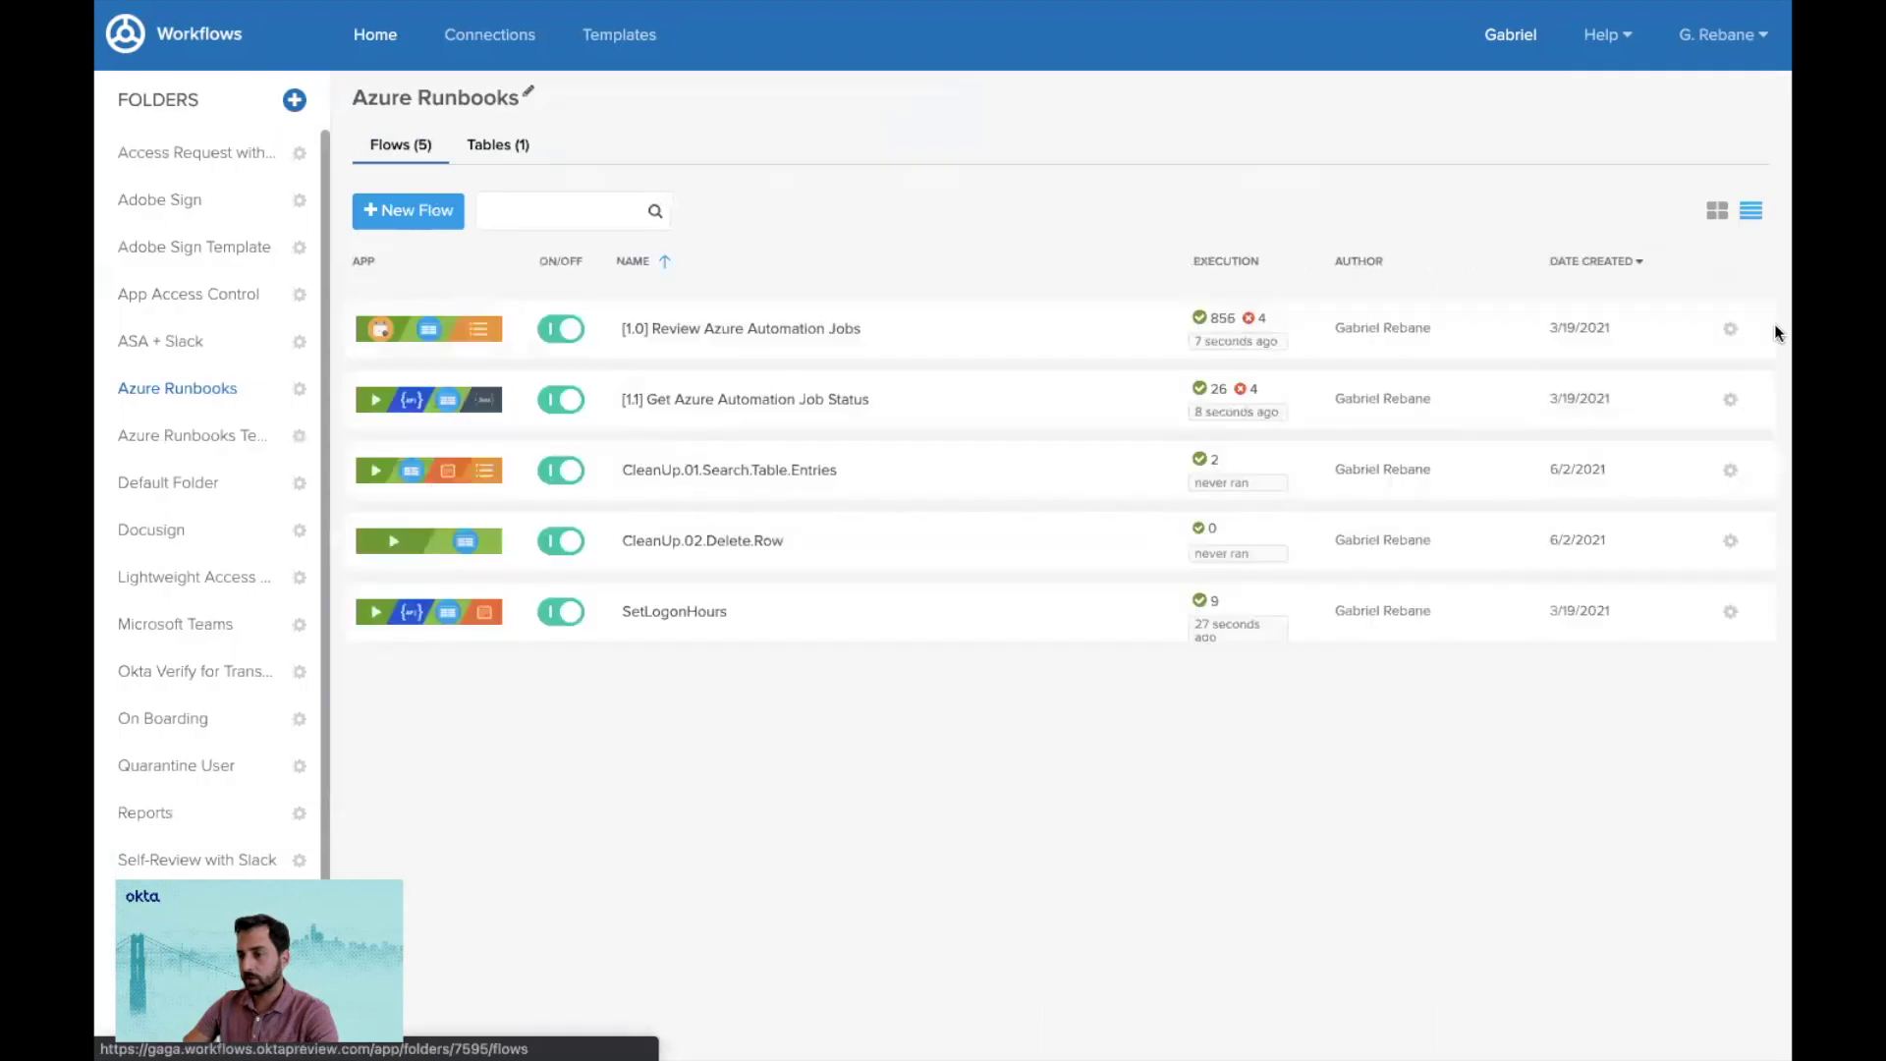
Step: Run Review Azure Automation Jobs again until the Set Logon Hours job shows Completed in the tracker
{"action": "left_click", "coordinate": [1731, 330]}
{"action": "left_click", "coordinate": [1638, 406]}
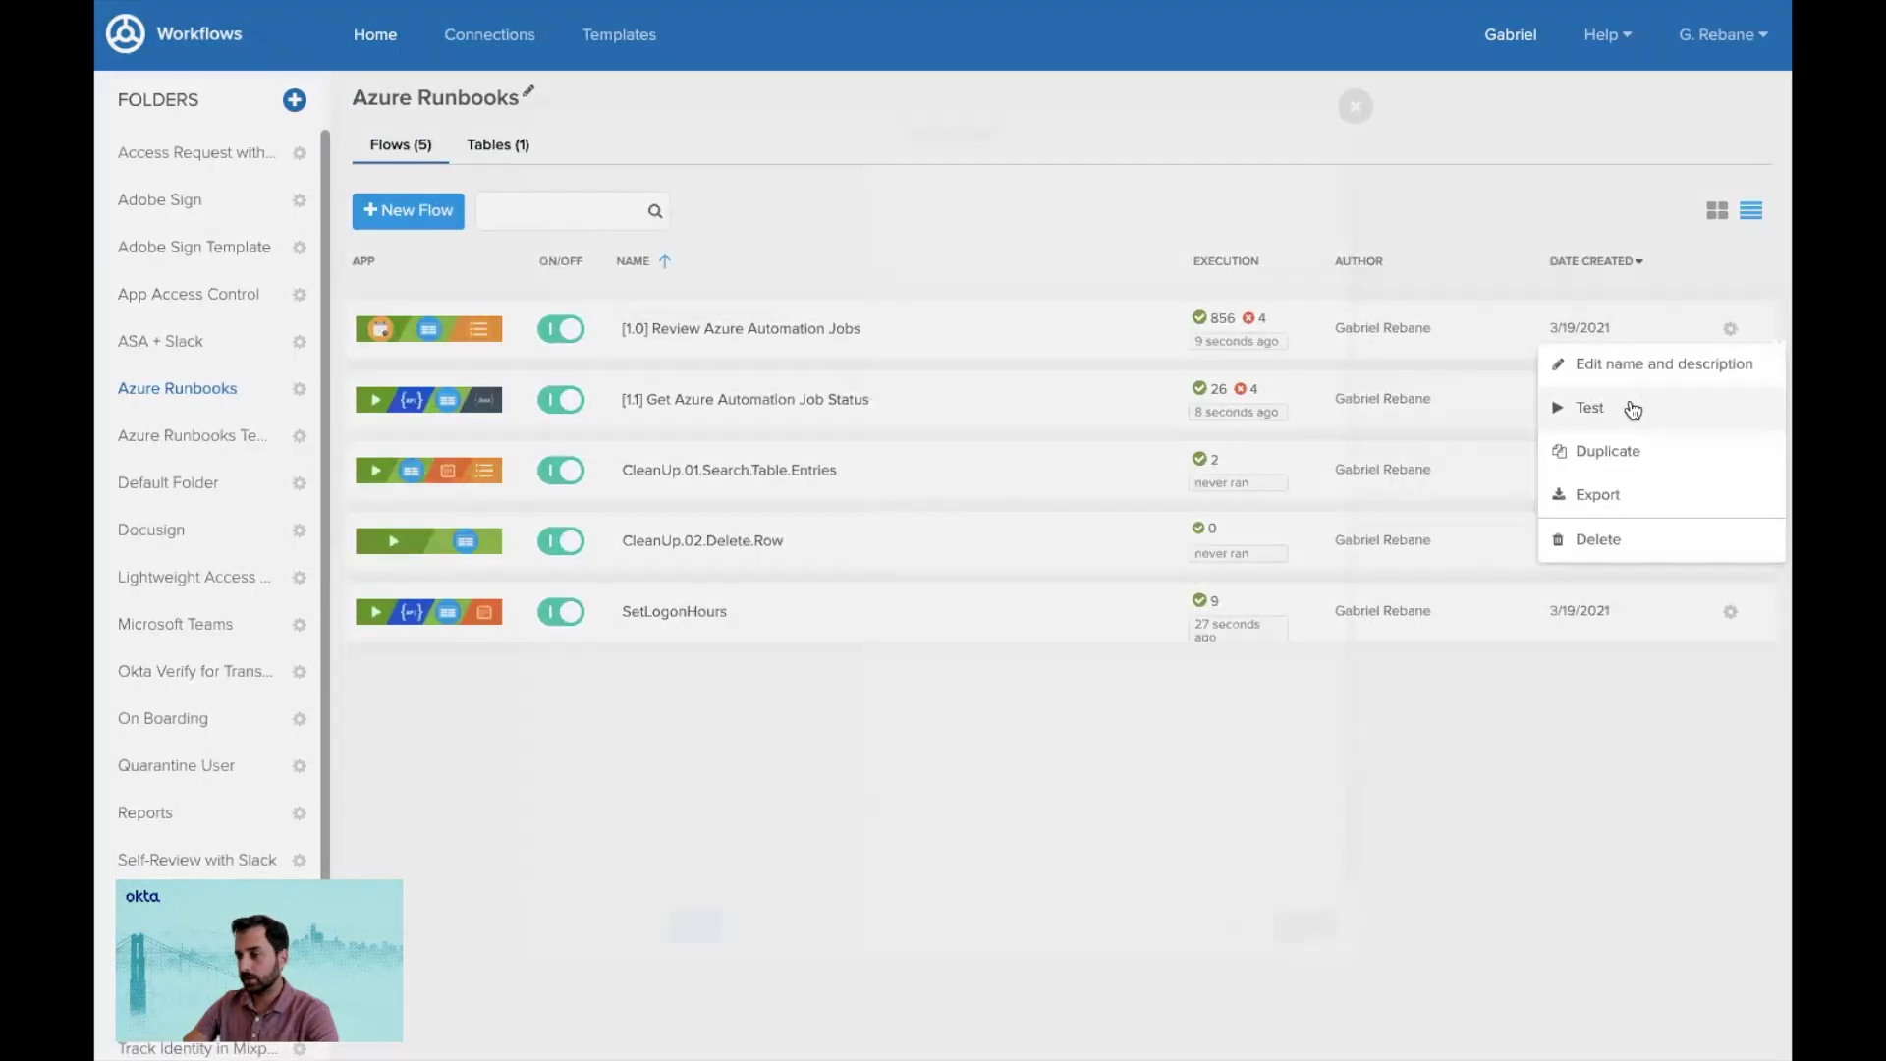
{"action": "left_click", "coordinate": [692, 922]}
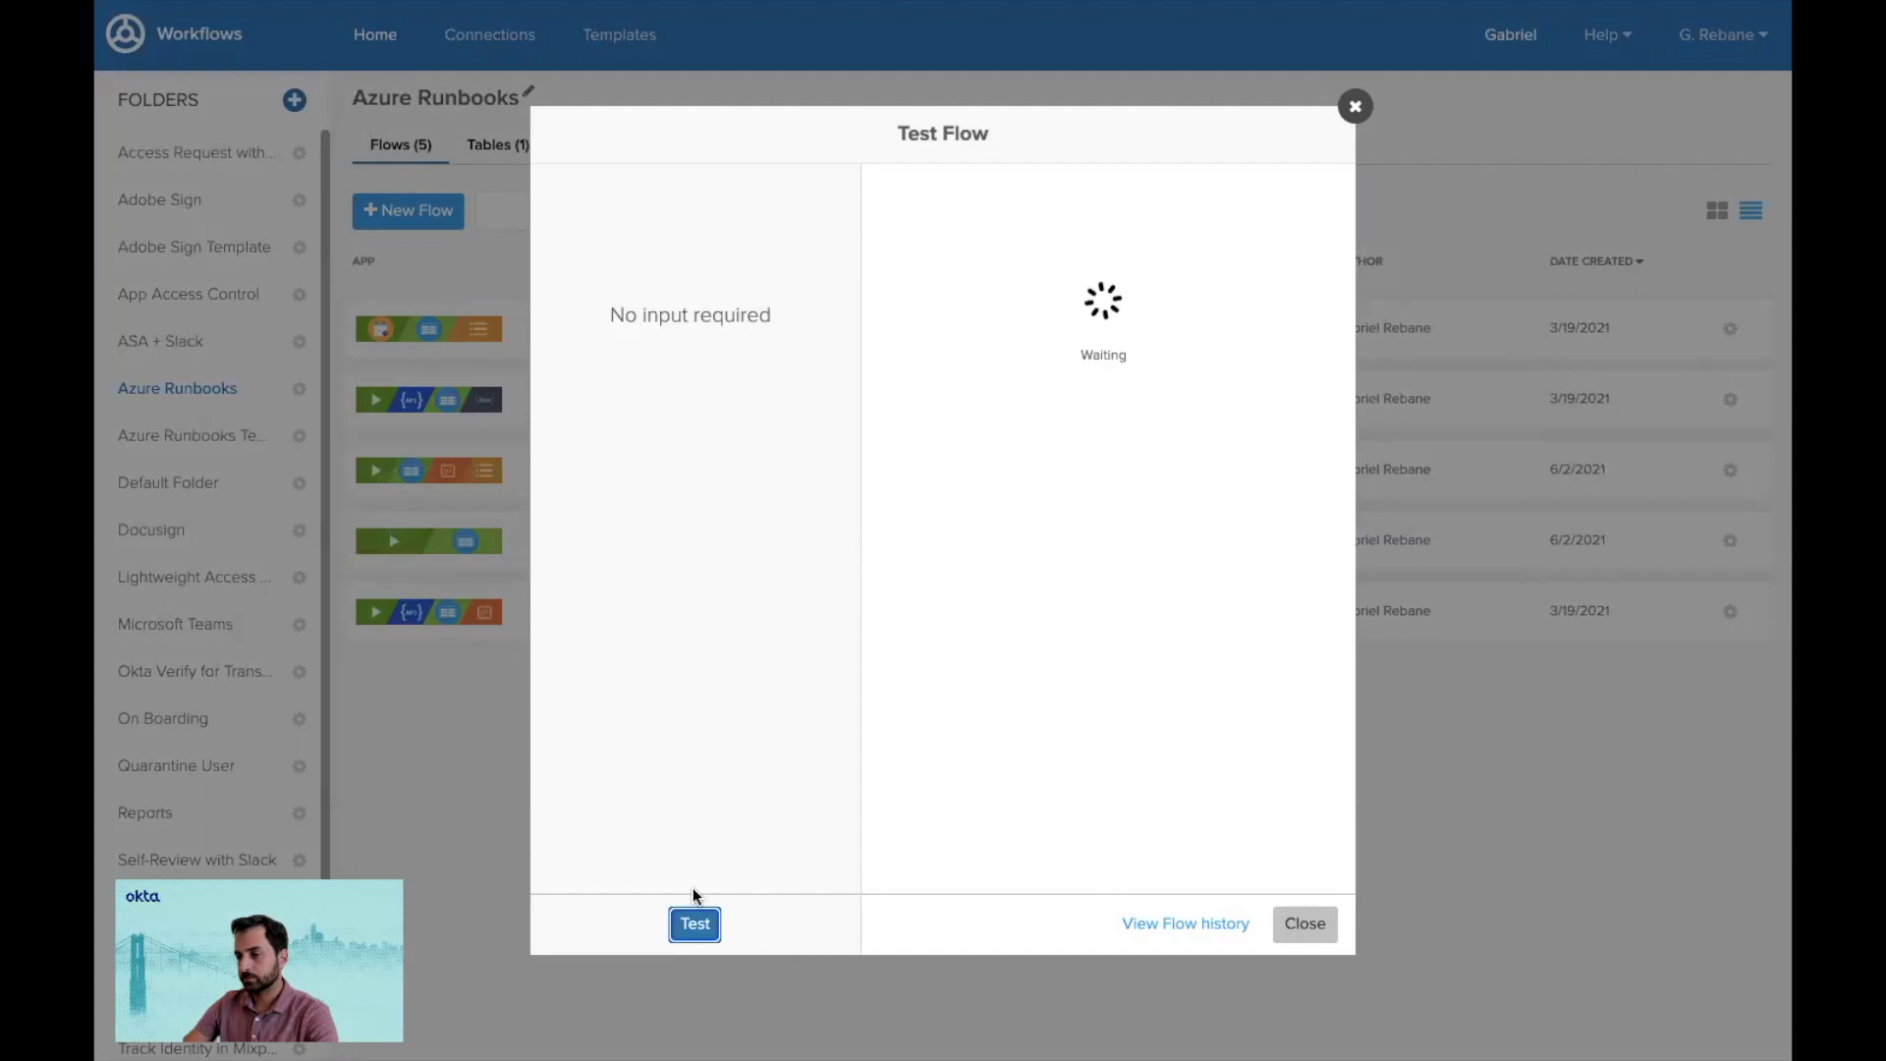
{"action": "left_click", "coordinate": [1322, 928]}
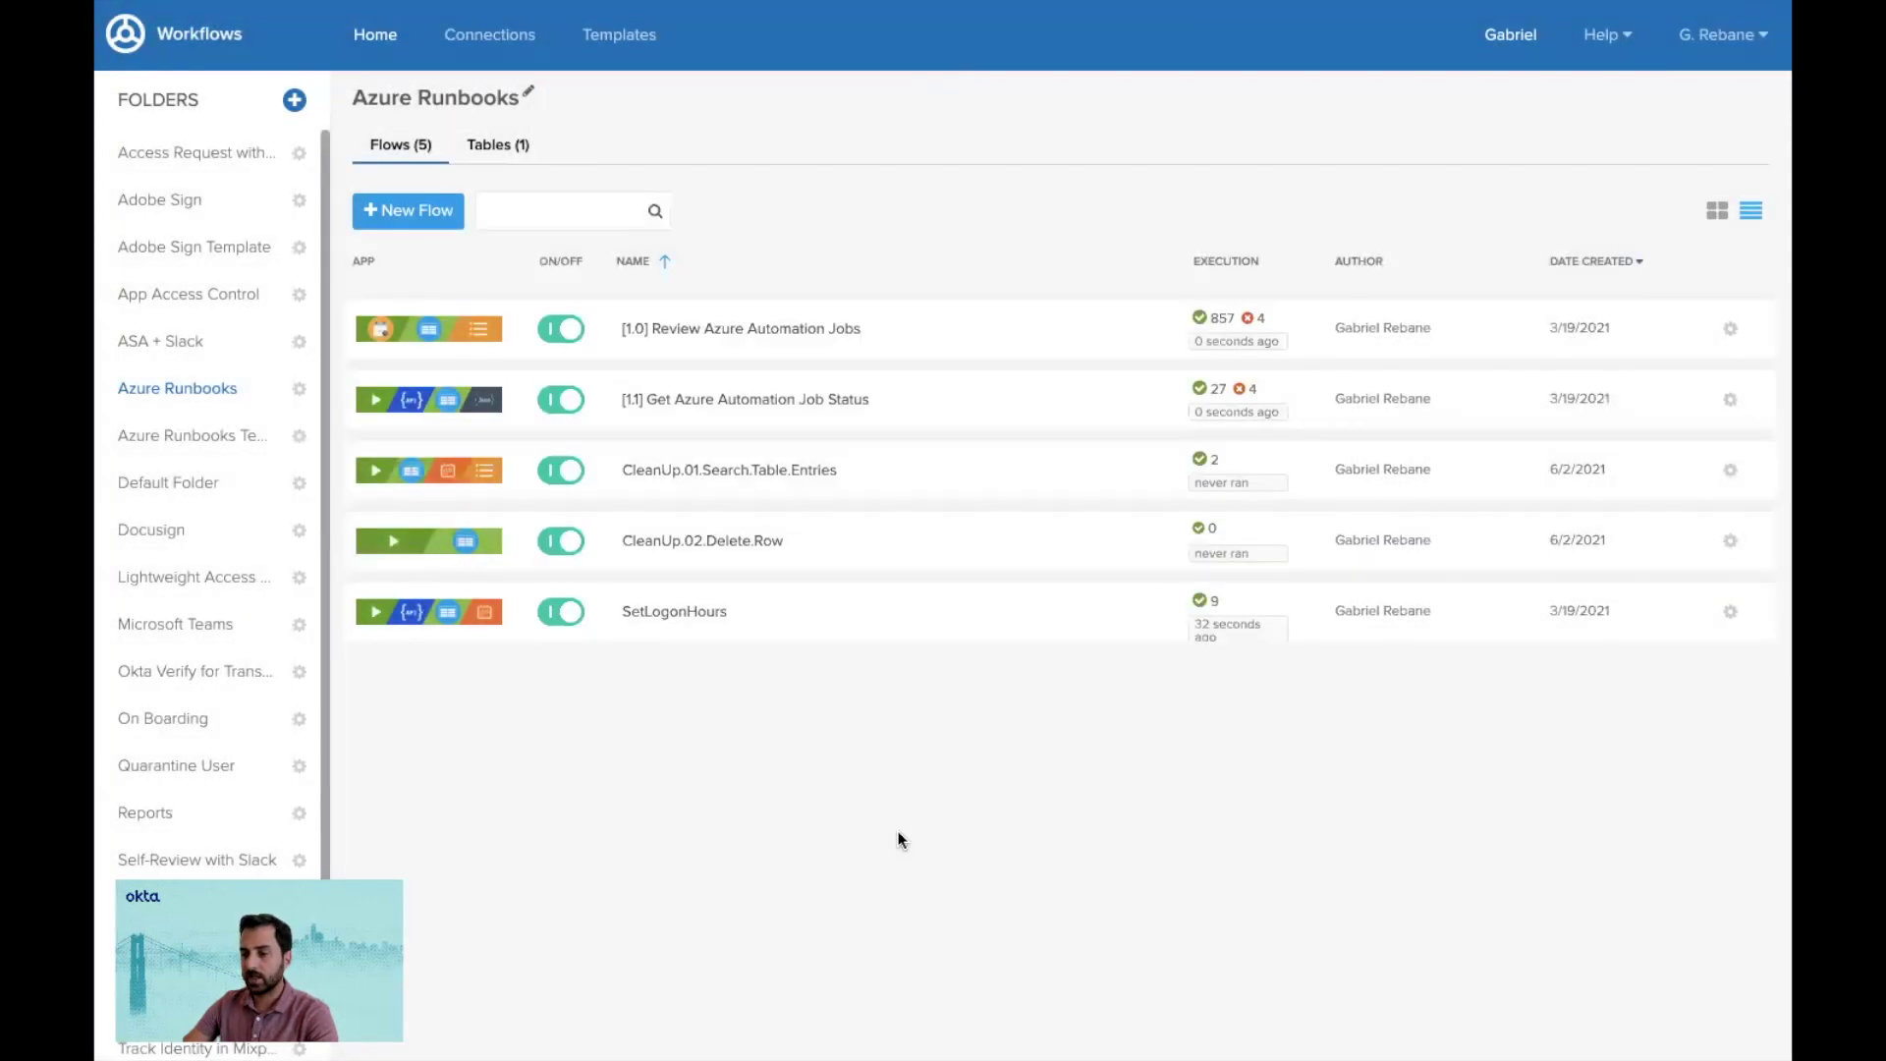
{"action": "left_click", "coordinate": [526, 152]}
{"action": "left_click", "coordinate": [857, 344]}
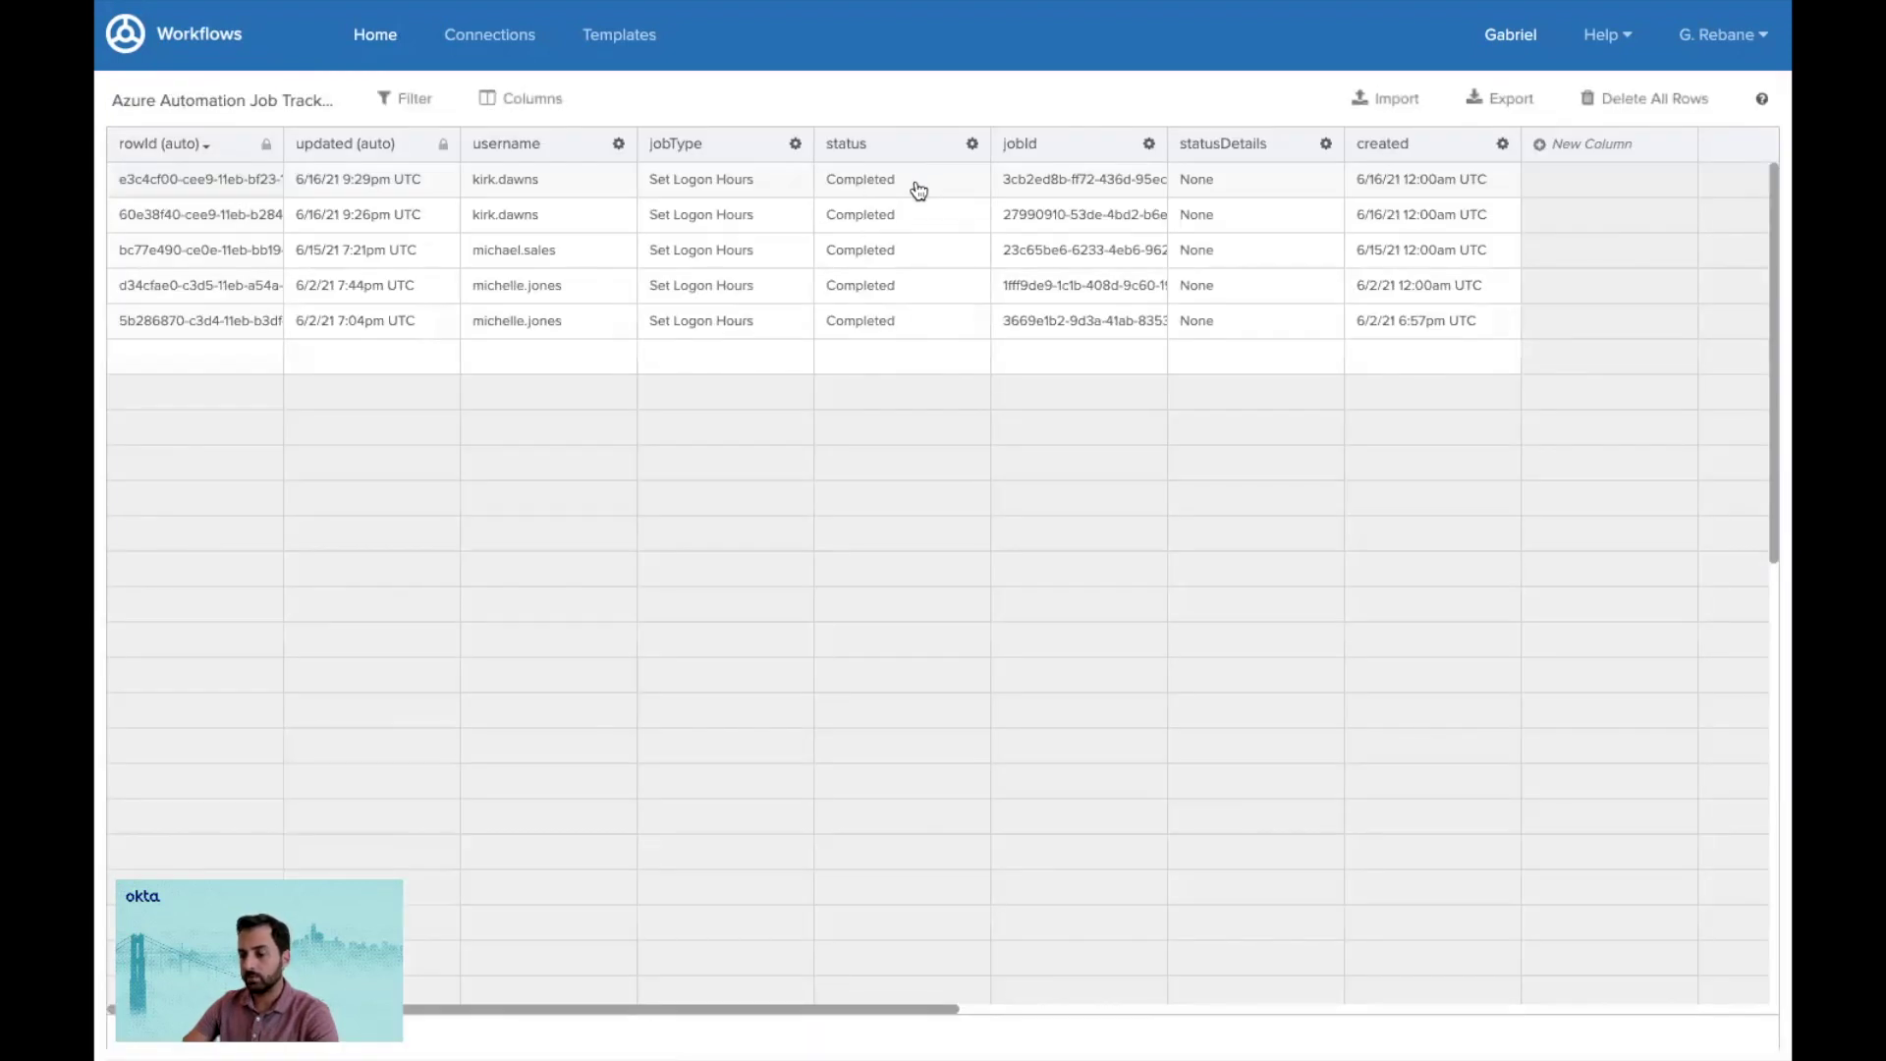
Step: In Active Directory Users and Computers, view the second sales user's restricted Logon Hours on the Account tab
{"action": "left_click", "coordinate": [364, 38]}
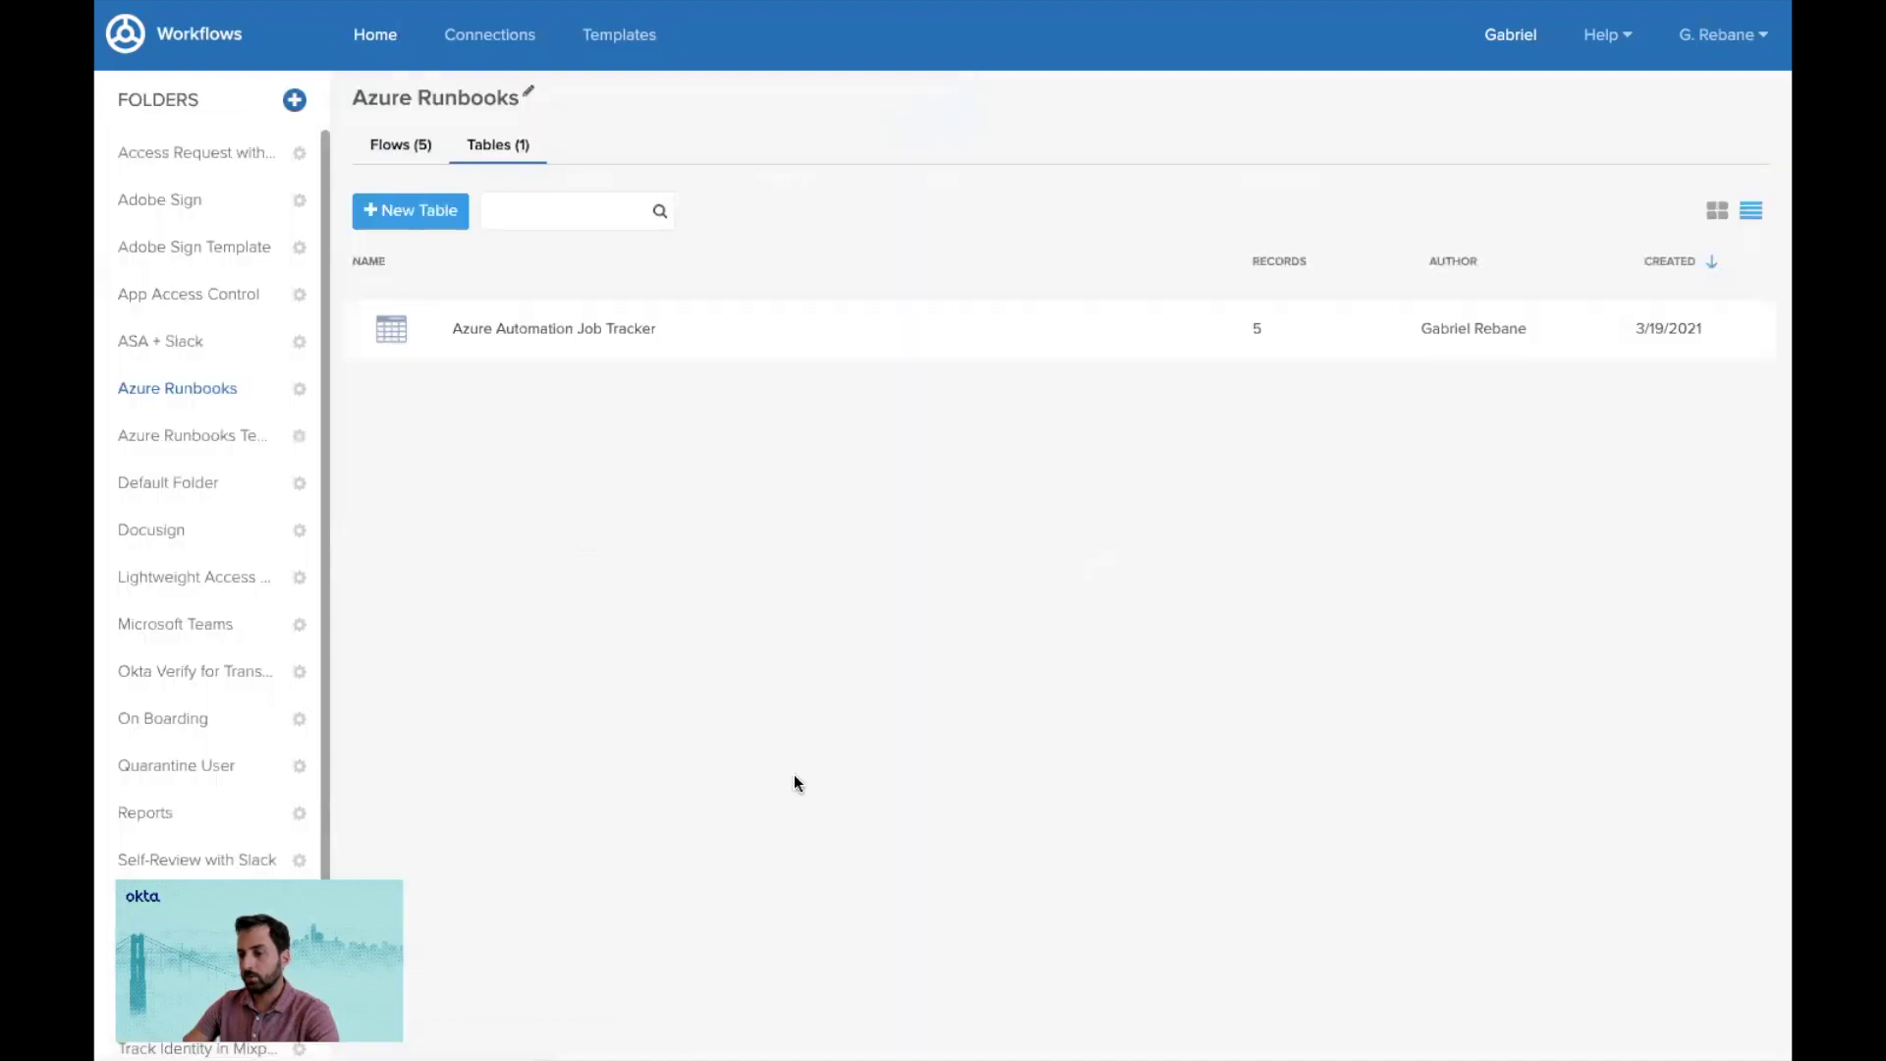
{"action": "key", "text": "ctrl+Right"}
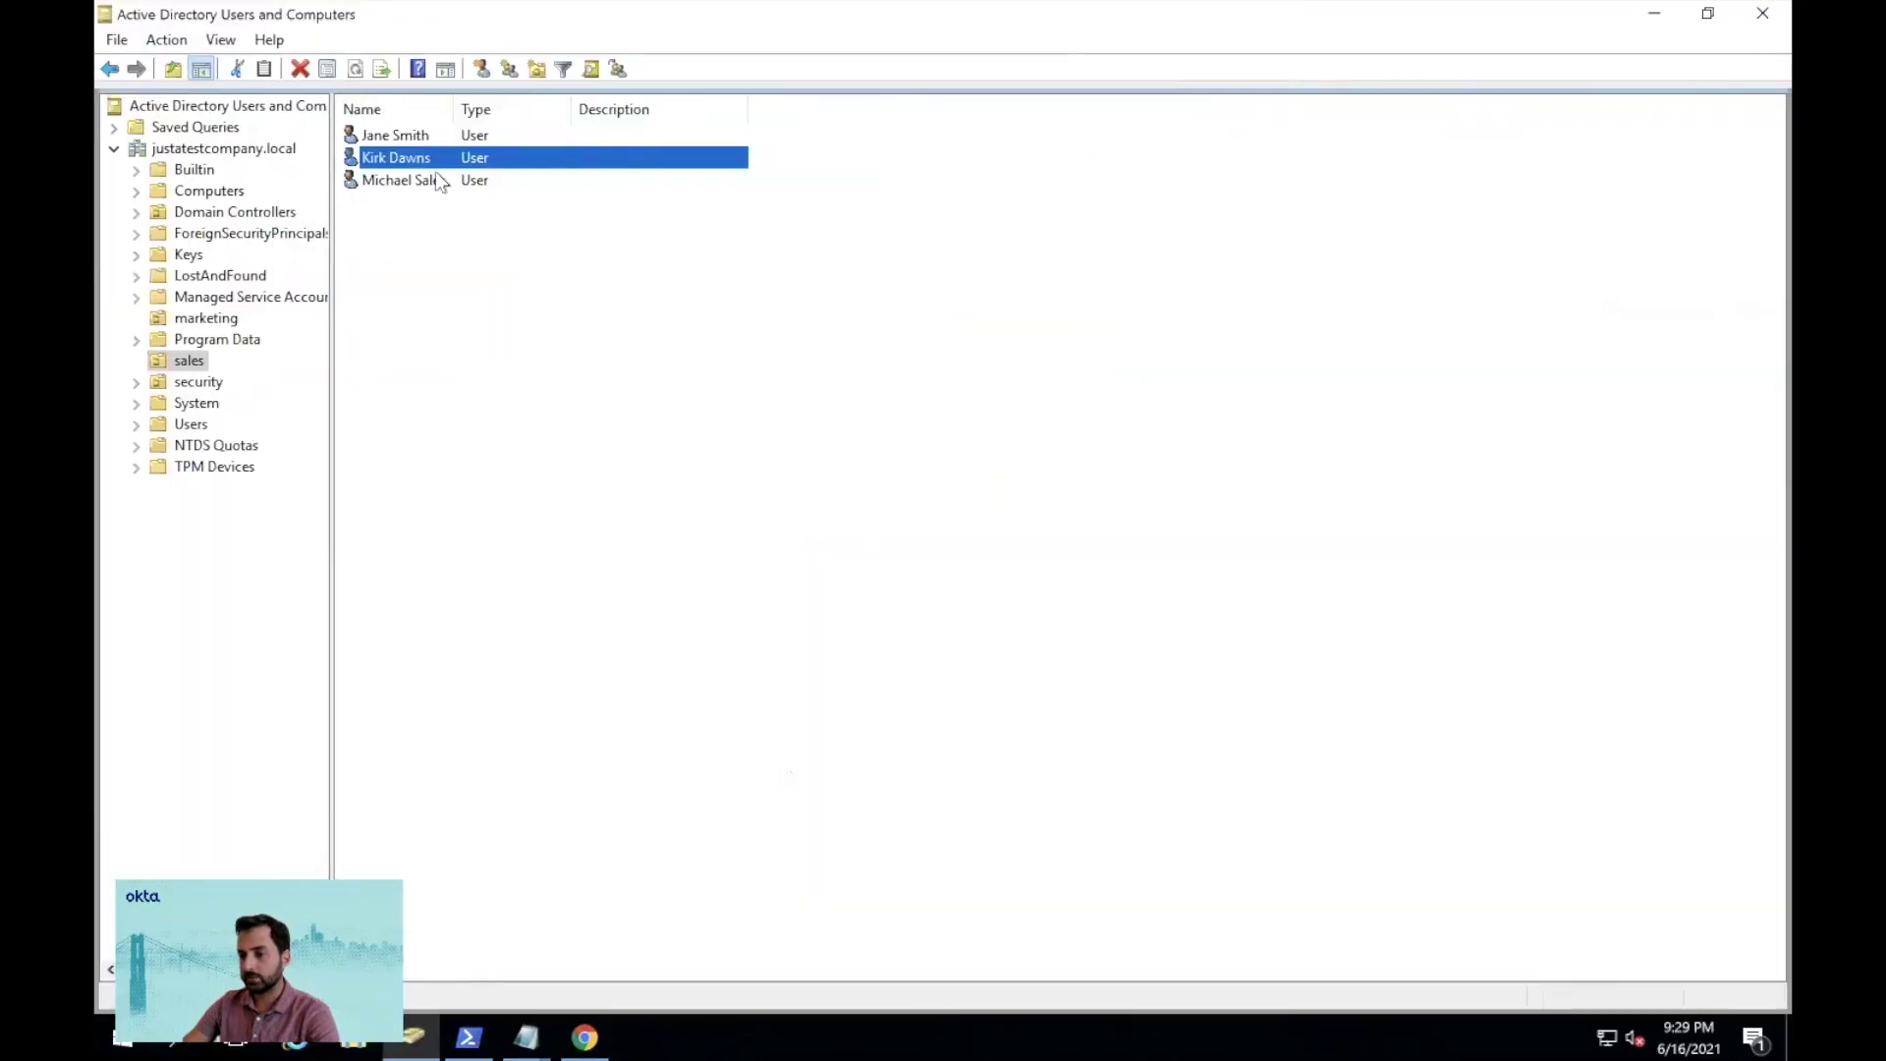
{"action": "double_click", "coordinate": [417, 159]}
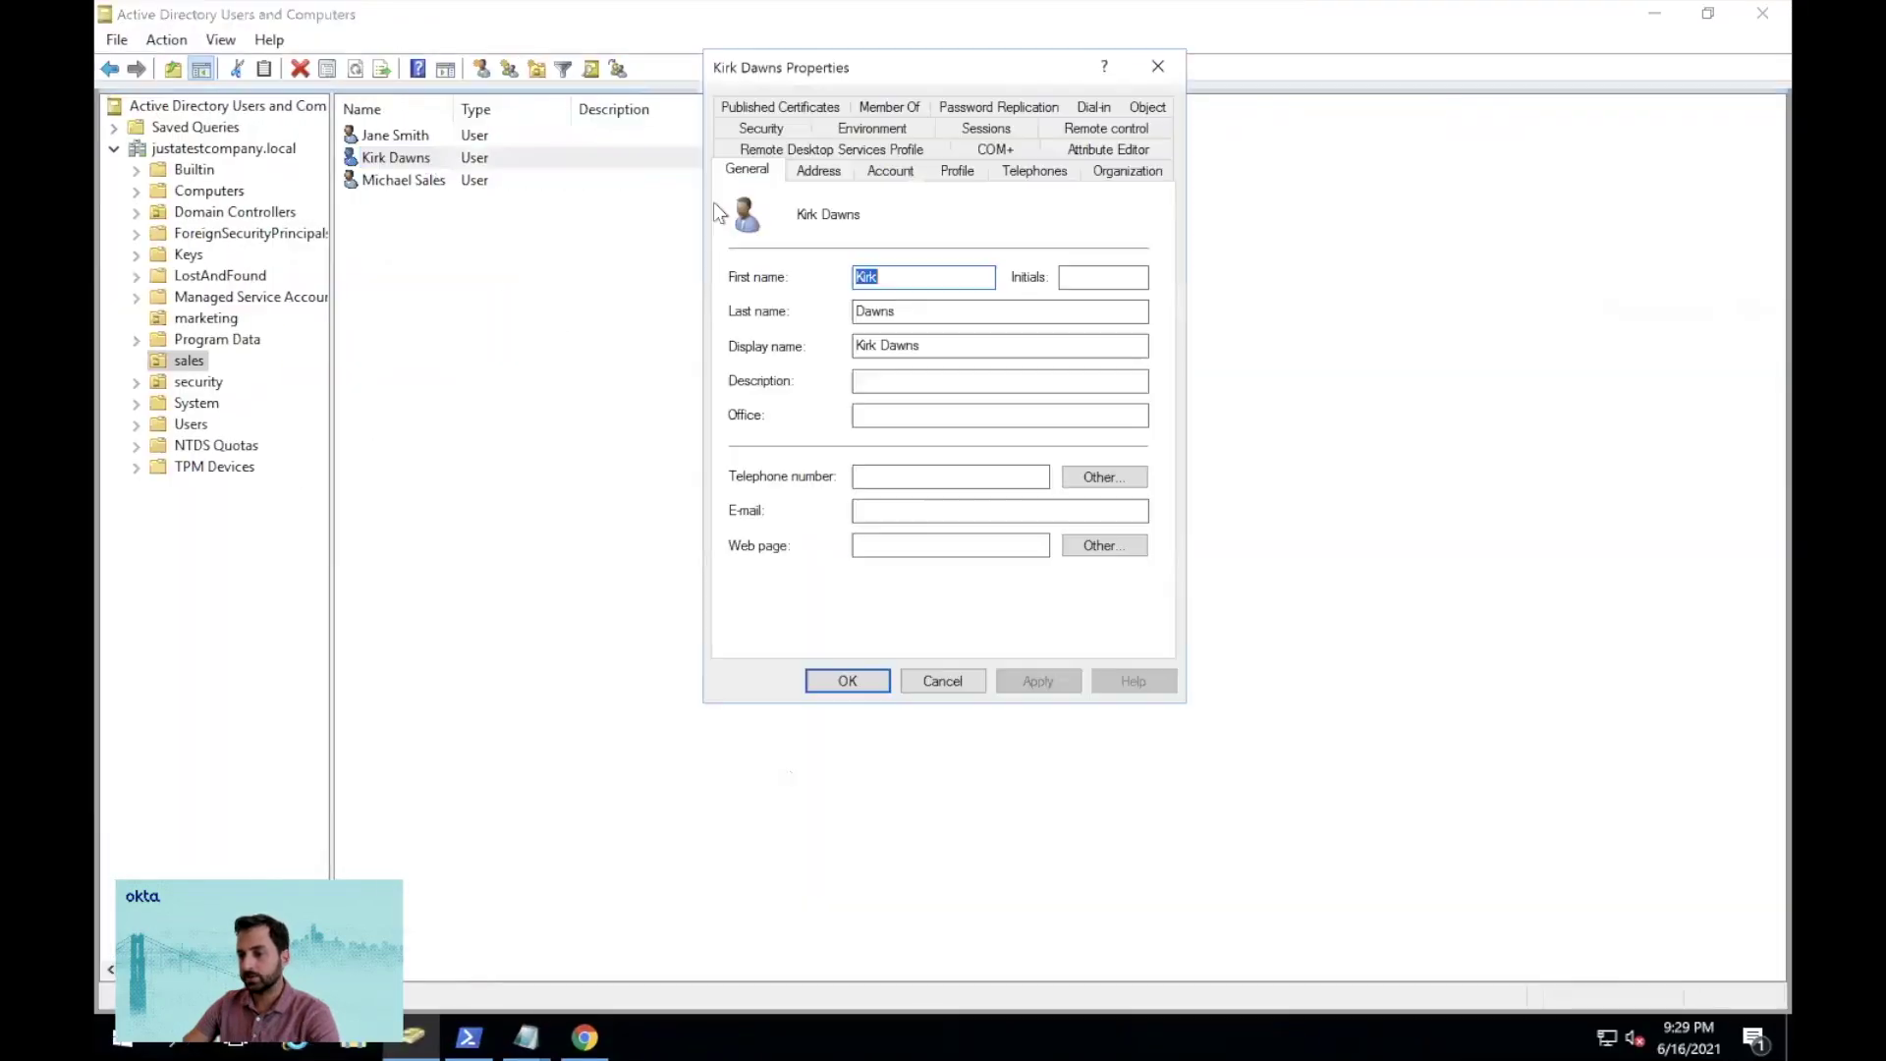
{"action": "left_click", "coordinate": [888, 179]}
{"action": "left_click", "coordinate": [795, 327]}
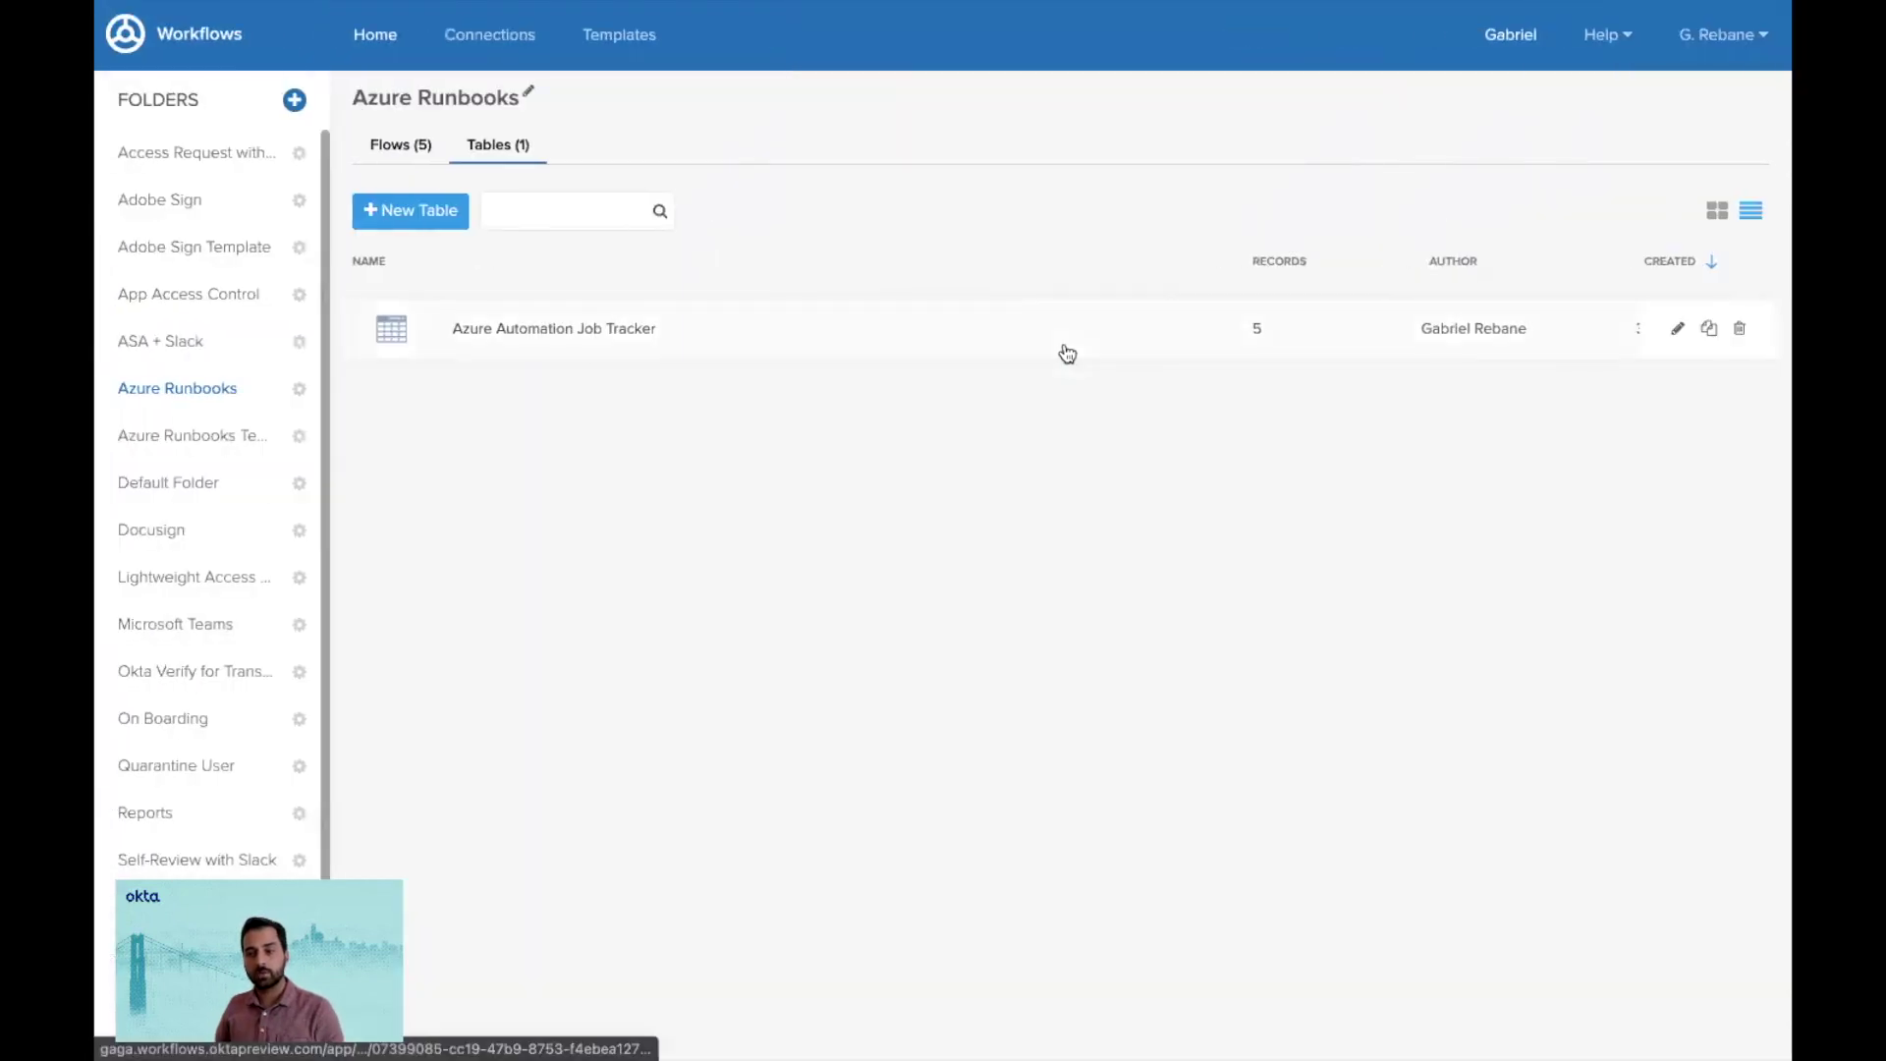
Step: Show the Azure Runbooks folder's Flows (5) list, where SetLogonHours shows 9 successful runs
{"action": "left_click", "coordinate": [390, 148]}
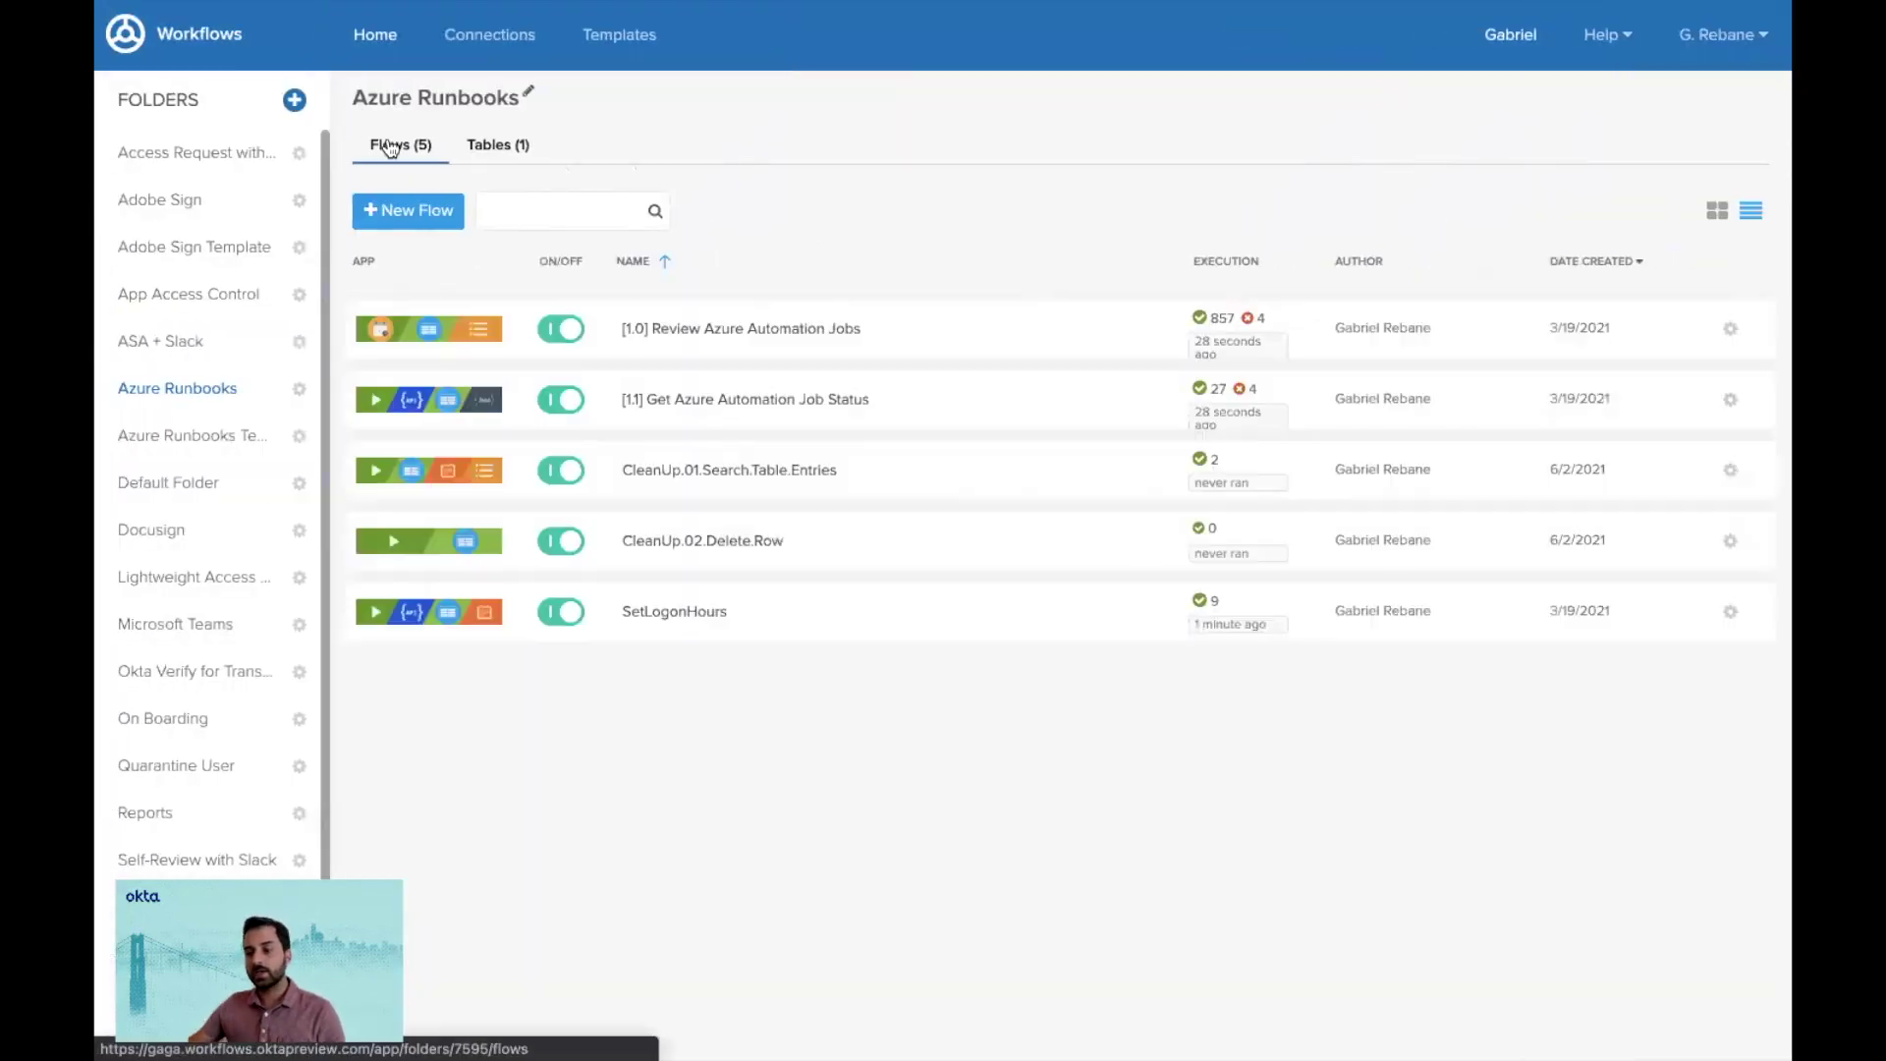